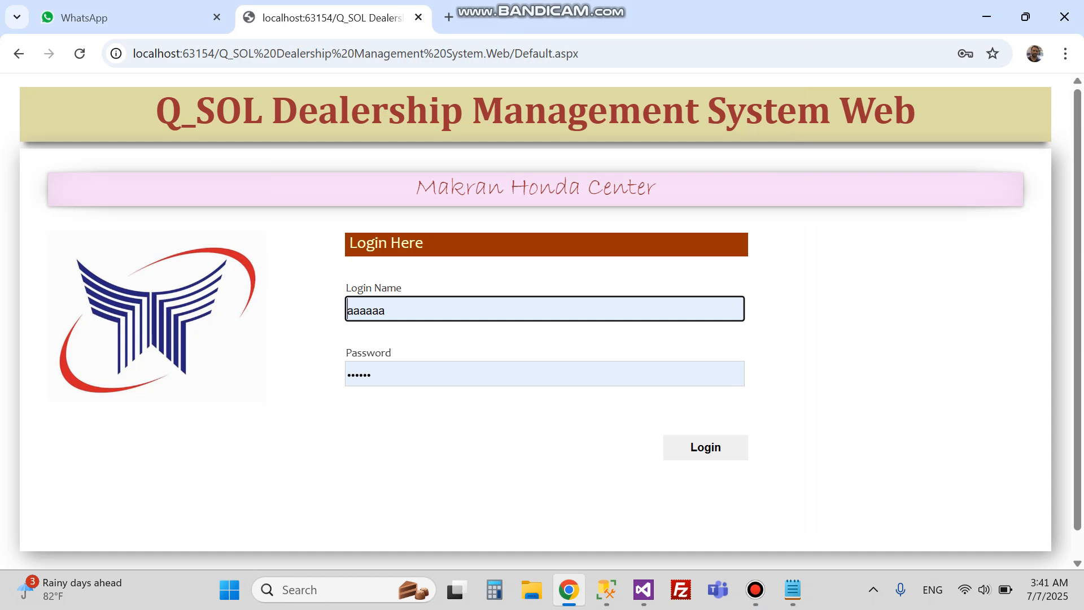
Step: Log in to Makran Honda, dismiss Chrome's password prompt, and start a blank Sales Invoice
{"action": "key", "text": "Return"}
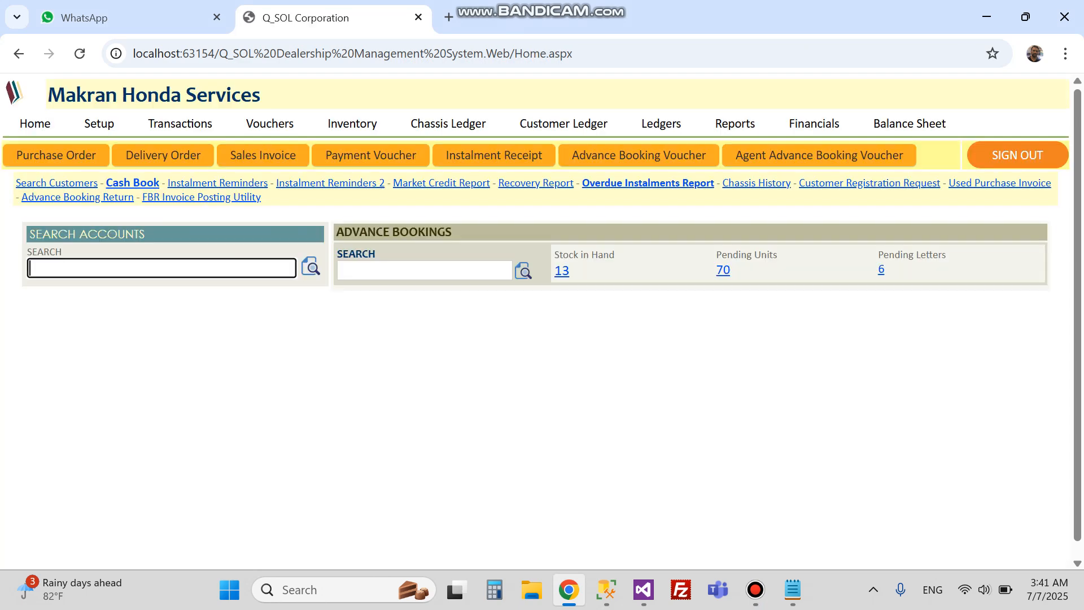
{"action": "key", "text": "Escape"}
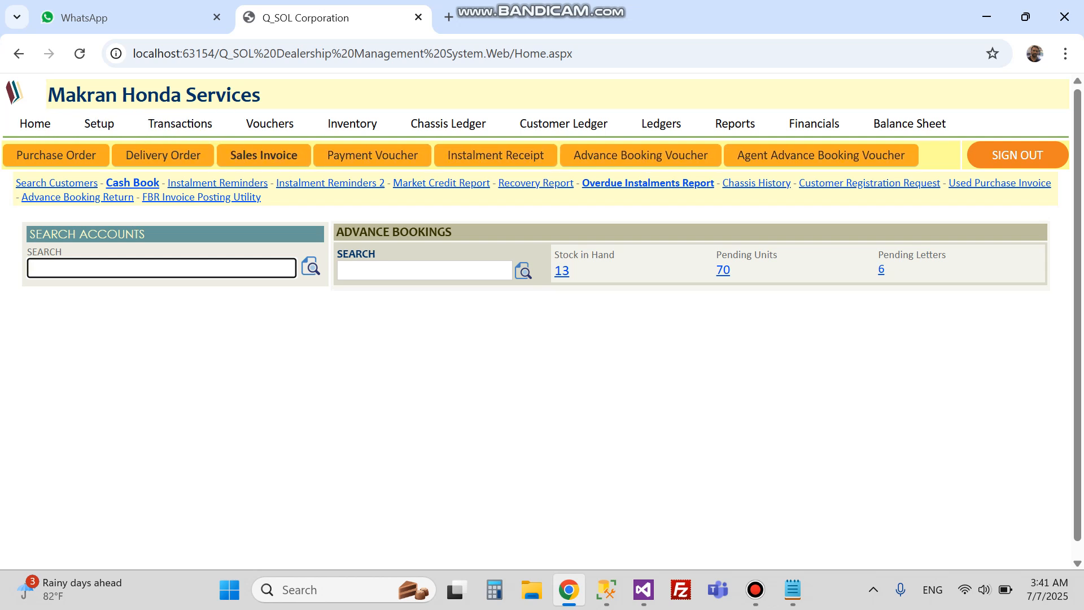
{"action": "key", "text": "Return"}
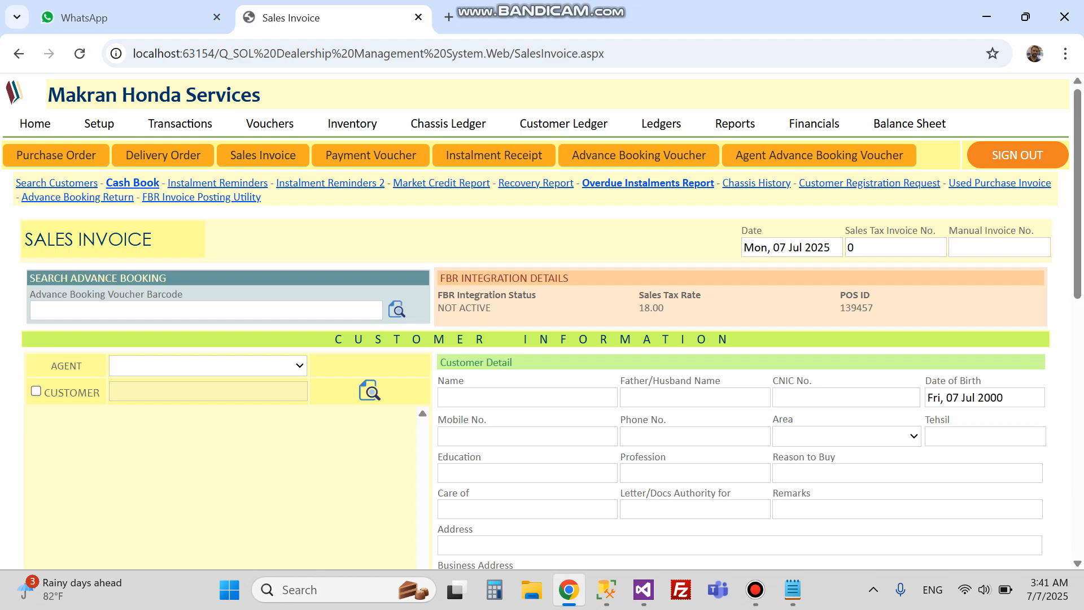
{"action": "scroll", "coordinate": [542, 320], "scroll_direction": "down", "scroll_amount": 6}
{"action": "scroll", "coordinate": [542, 321], "scroll_direction": "up", "scroll_amount": 3}
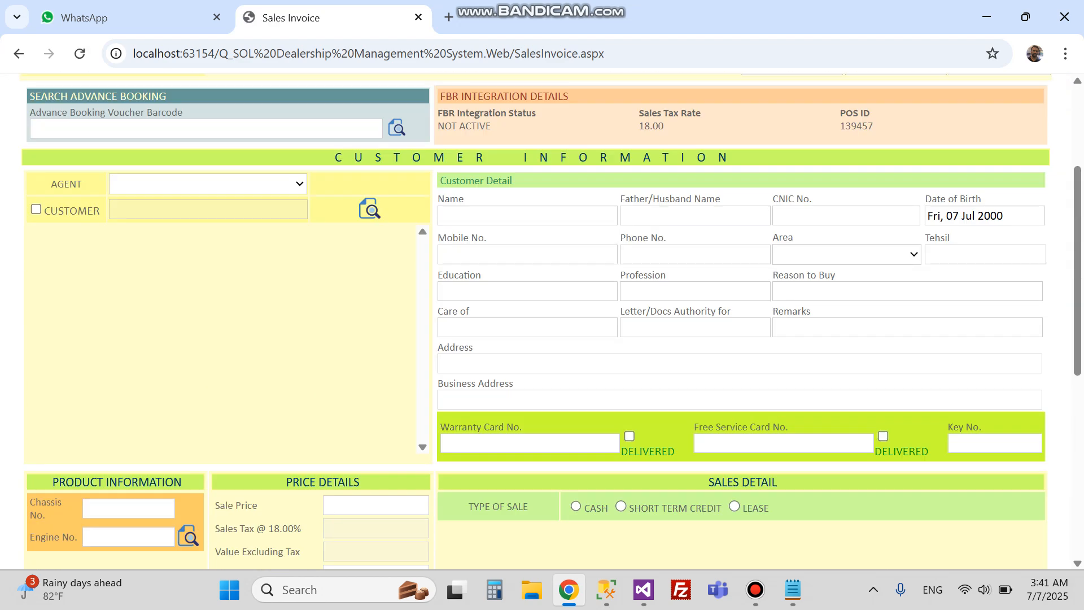
{"action": "scroll", "coordinate": [542, 321], "scroll_direction": "up", "scroll_amount": 3}
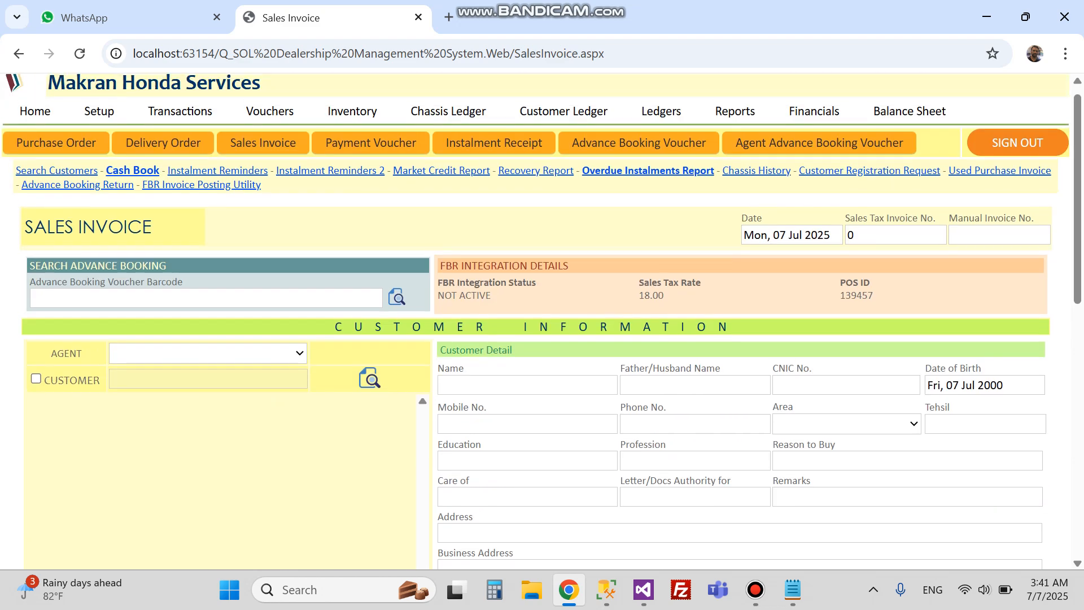
{"action": "scroll", "coordinate": [542, 320], "scroll_direction": "down", "scroll_amount": 2}
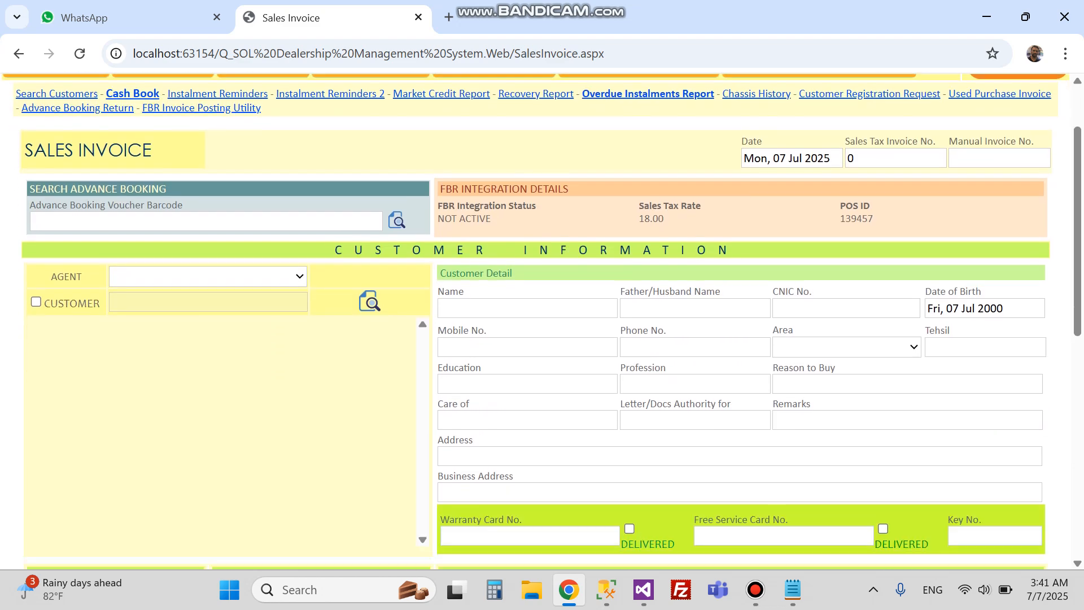
{"action": "left_click_drag", "start_coordinate": [30, 180], "coordinate": [166, 181]}
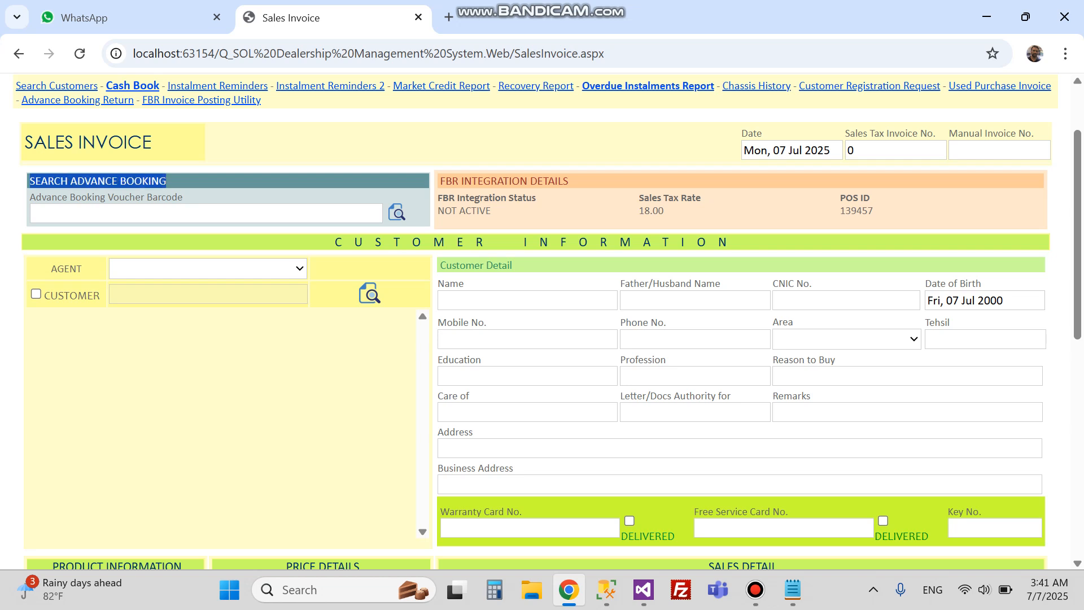
{"action": "left_click", "coordinate": [206, 213]}
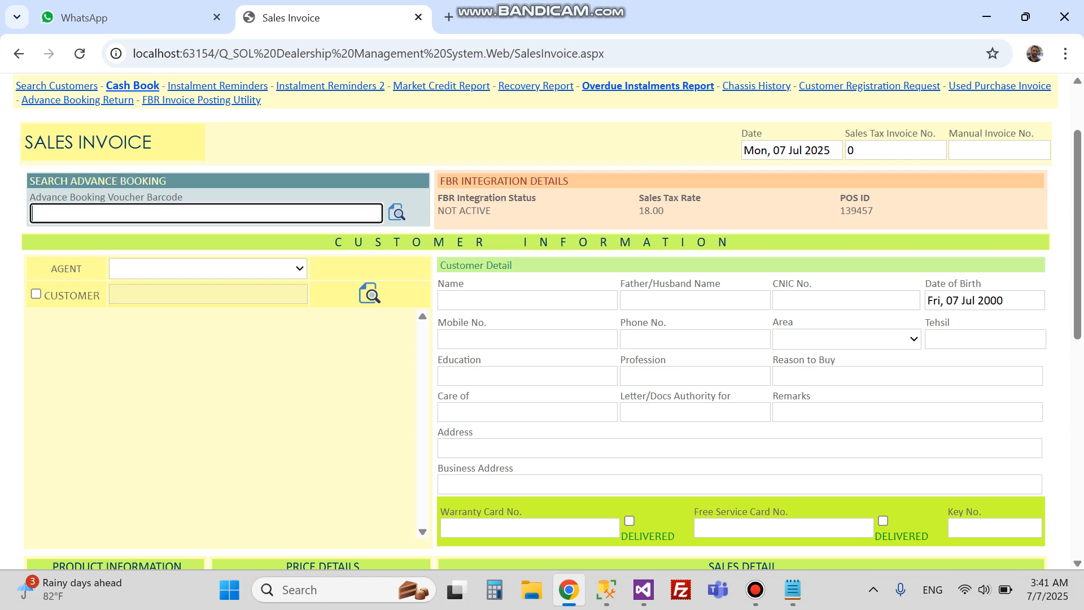
{"action": "left_click_drag", "start_coordinate": [30, 181], "coordinate": [166, 180]}
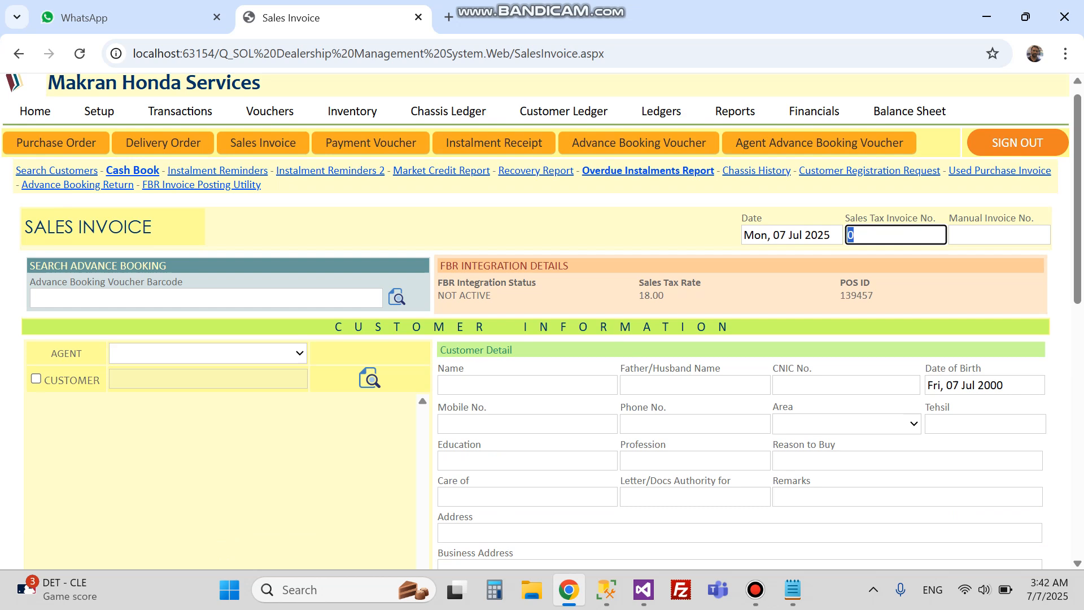
{"action": "left_click", "coordinate": [1000, 234]}
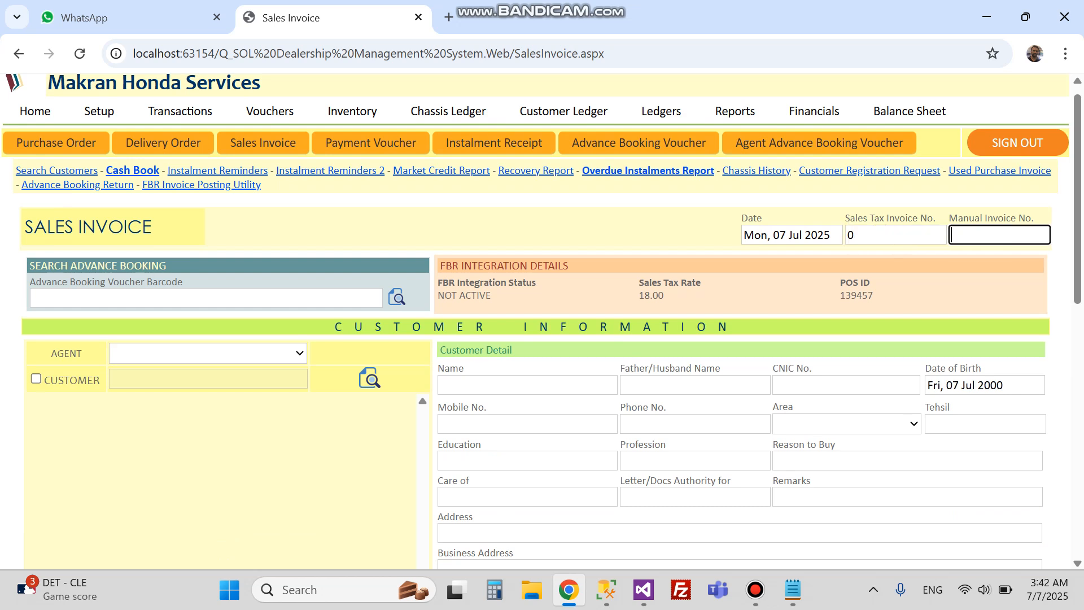
{"action": "scroll", "coordinate": [542, 321], "scroll_direction": "down", "scroll_amount": 1}
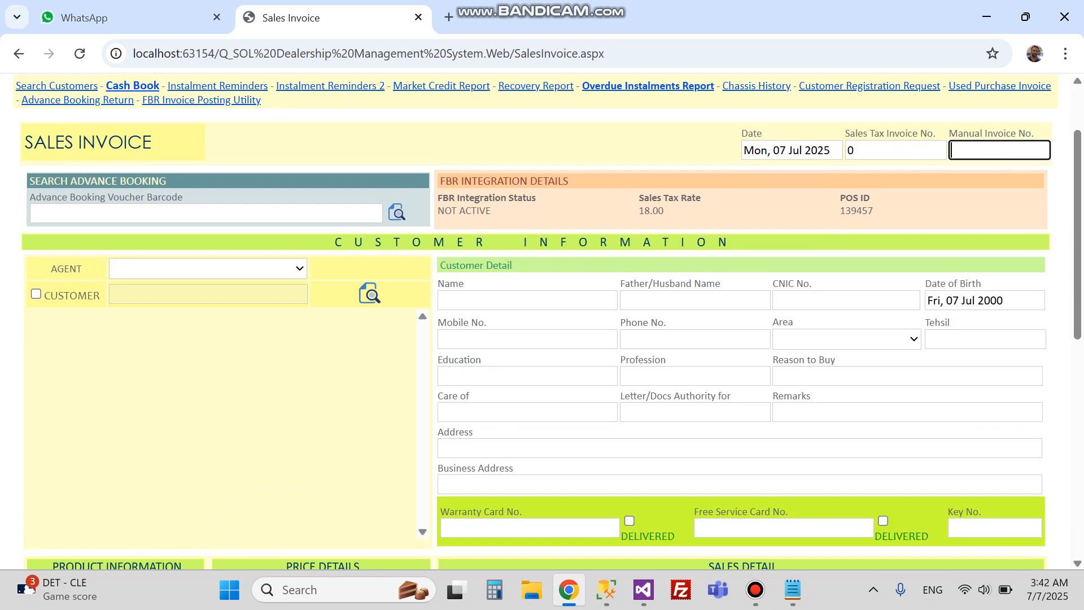
{"action": "scroll", "coordinate": [542, 321], "scroll_direction": "down", "scroll_amount": 1}
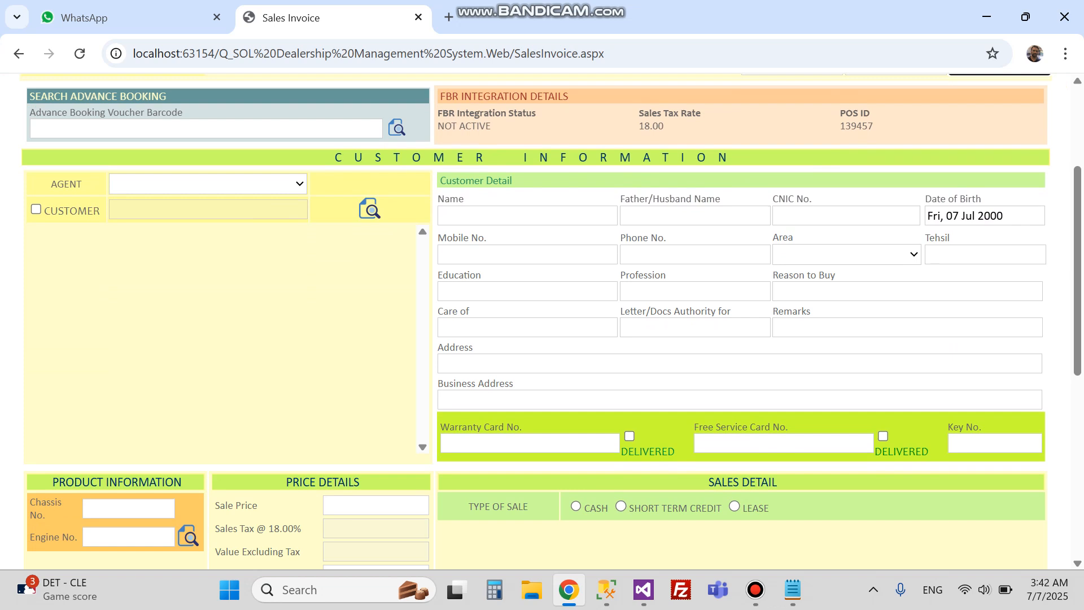
{"action": "left_click_drag", "start_coordinate": [335, 157], "coordinate": [739, 157]}
Step: Search the customer list by name and load the existing customer's record into the invoice
{"action": "left_click", "coordinate": [36, 209]}
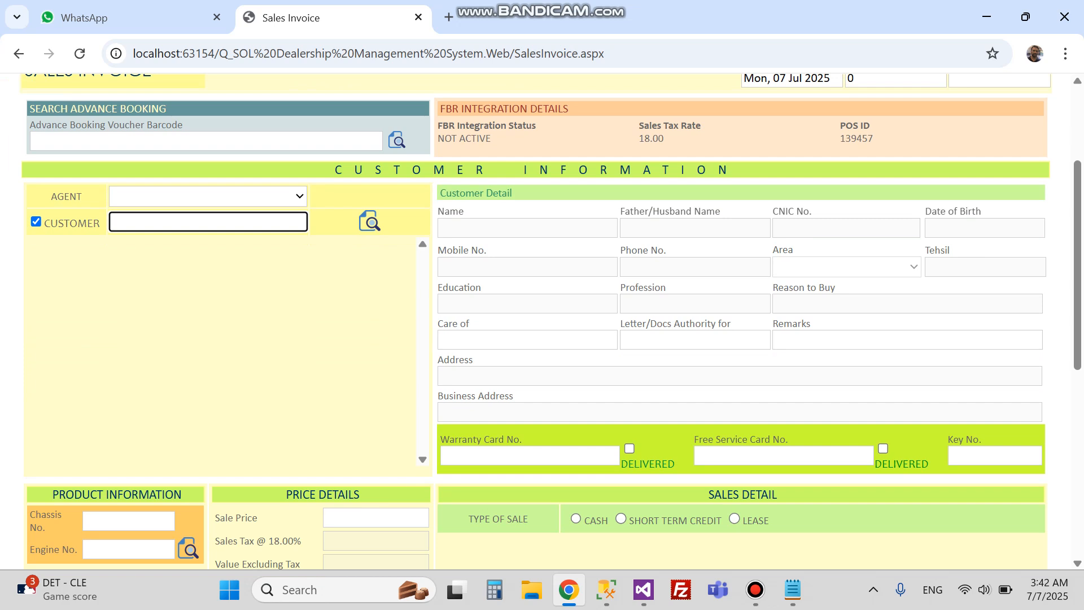
{"action": "type", "text": "yasir"}
{"action": "key", "text": "Return"}
{"action": "key", "text": "Down"}
{"action": "key", "text": "Down"}
{"action": "key", "text": "Down"}
{"action": "key", "text": "Down"}
{"action": "key", "text": "Down"}
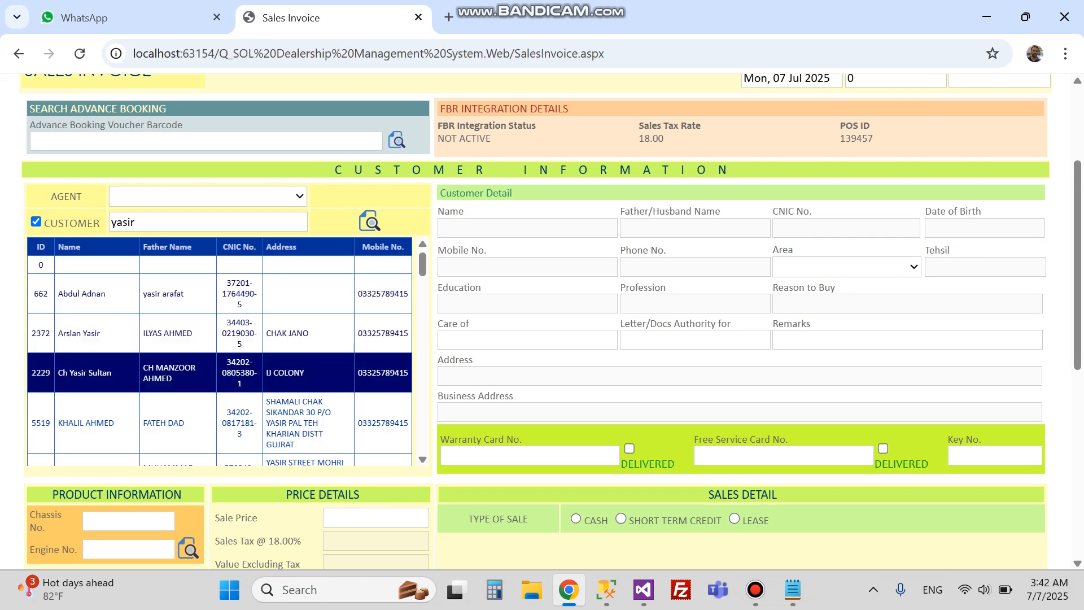
{"action": "key", "text": "Up"}
{"action": "key", "text": "Return"}
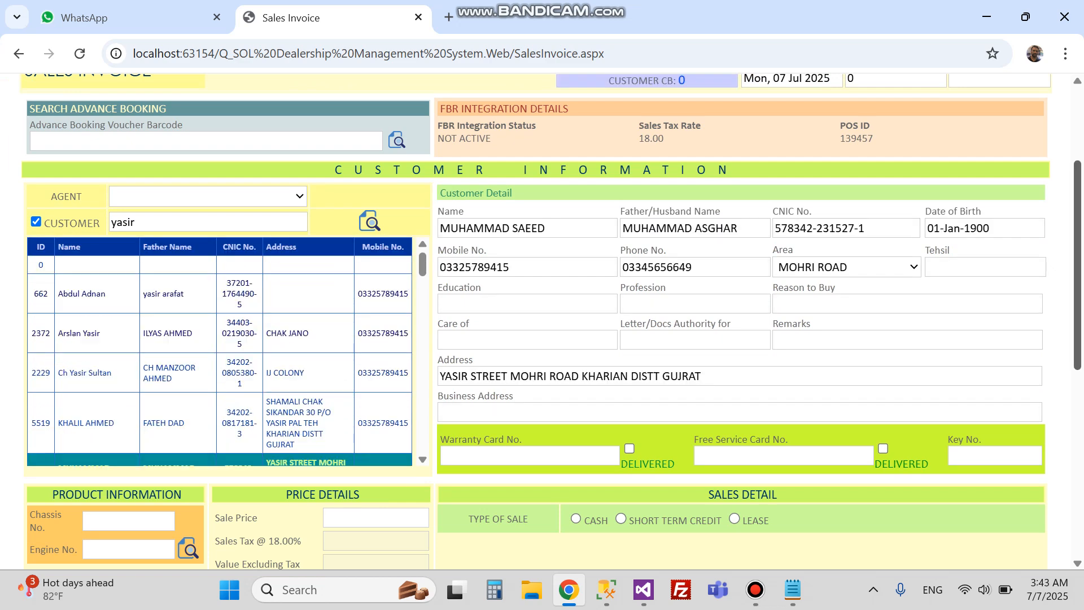
Step: Pass through Care of, business address, warranty card, free service card and key number fields to Chassis No
{"action": "key", "text": "Tab"}
{"action": "key", "text": "Tab"}
{"action": "key", "text": "Tab"}
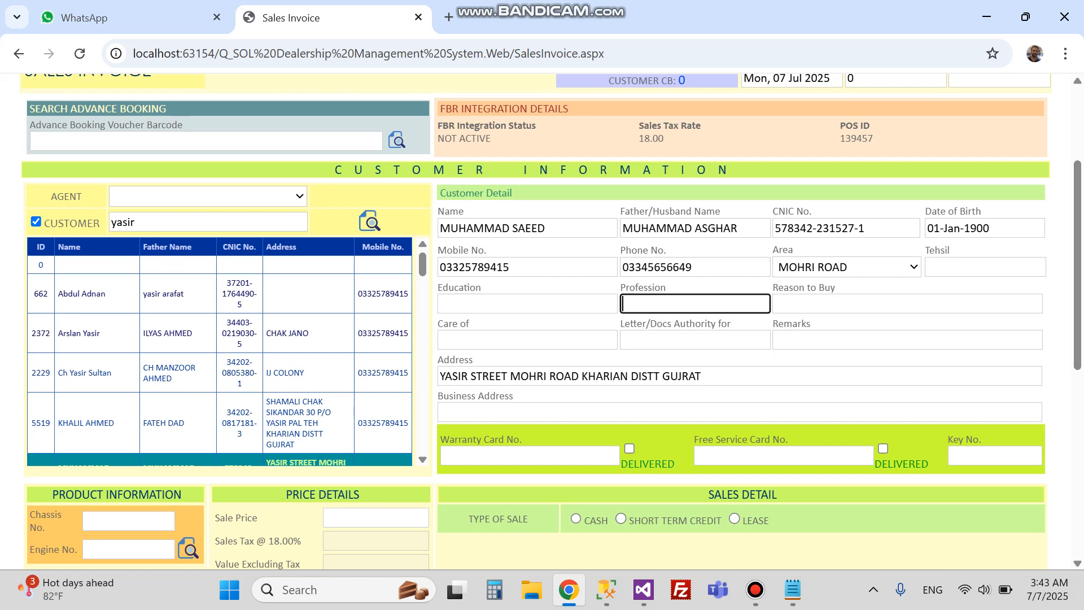
{"action": "key", "text": "Tab"}
{"action": "key", "text": "shift+Tab"}
{"action": "key", "text": "shift+Tab"}
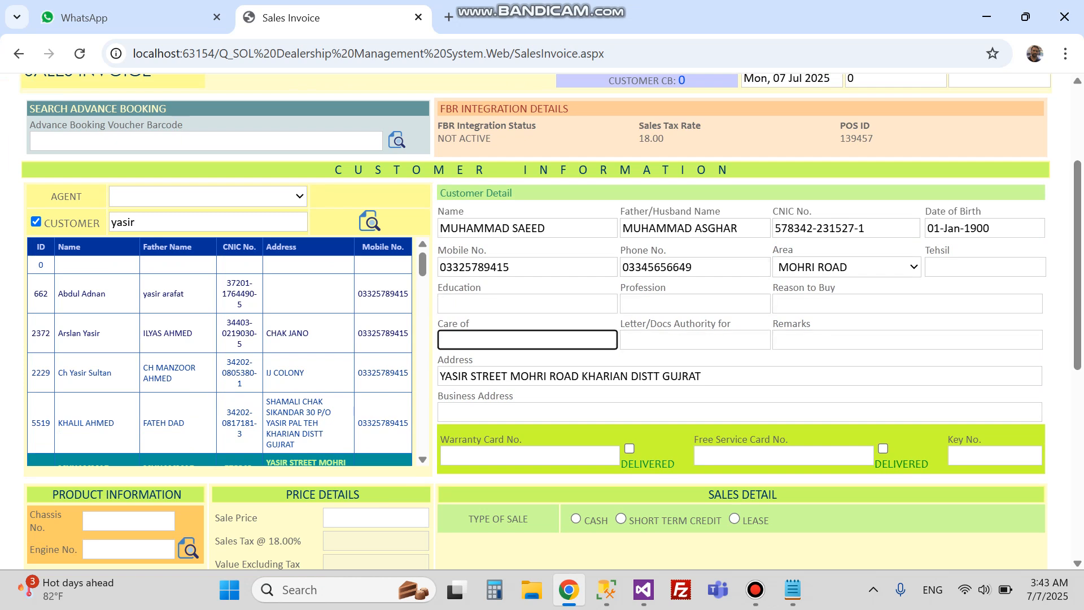
{"action": "scroll", "coordinate": [551, 321], "scroll_direction": "down", "scroll_amount": 1}
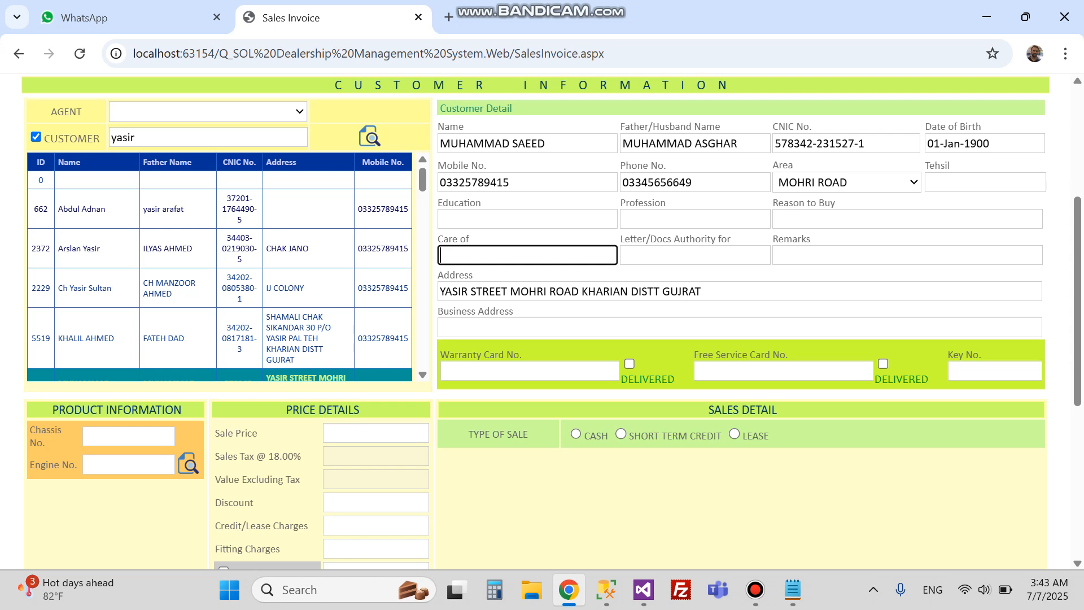
{"action": "left_click", "coordinate": [740, 327]}
{"action": "scroll", "coordinate": [552, 320], "scroll_direction": "down", "scroll_amount": 1}
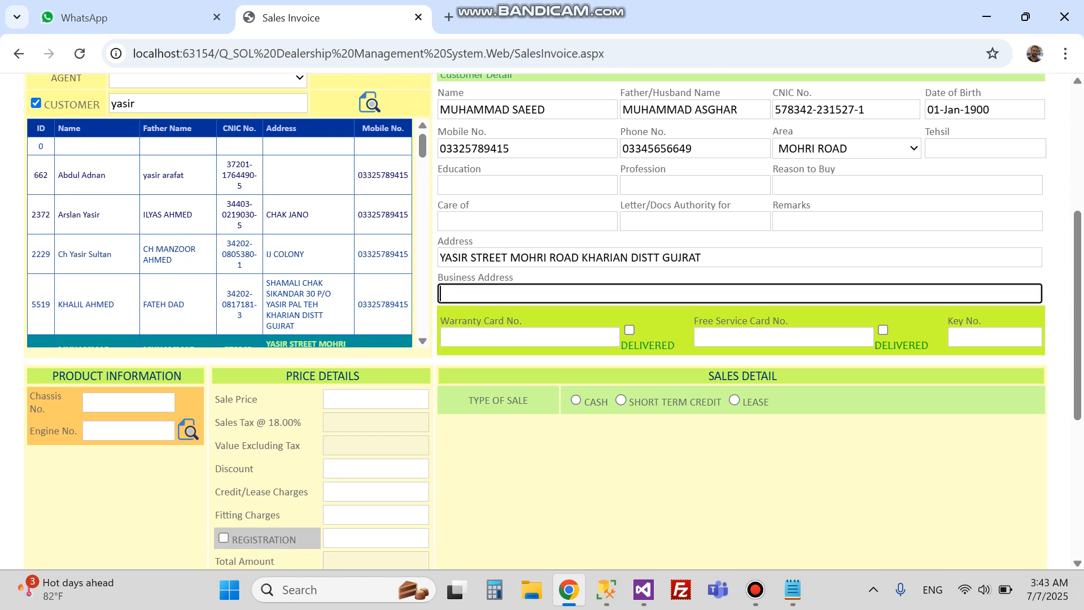
{"action": "left_click", "coordinate": [529, 285]}
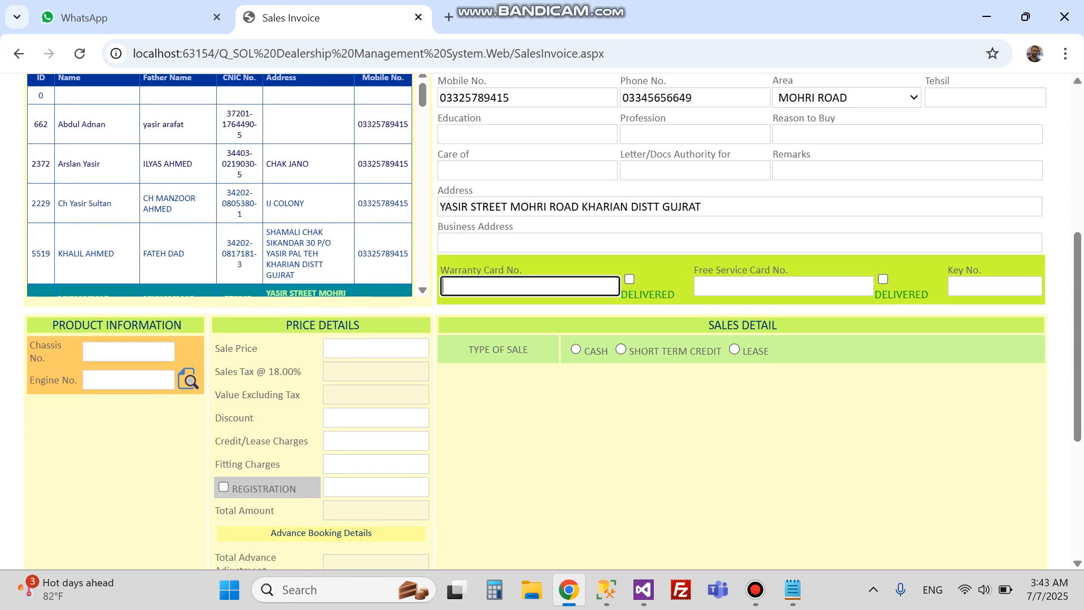
{"action": "left_click", "coordinate": [629, 279]}
{"action": "left_click", "coordinate": [784, 286]}
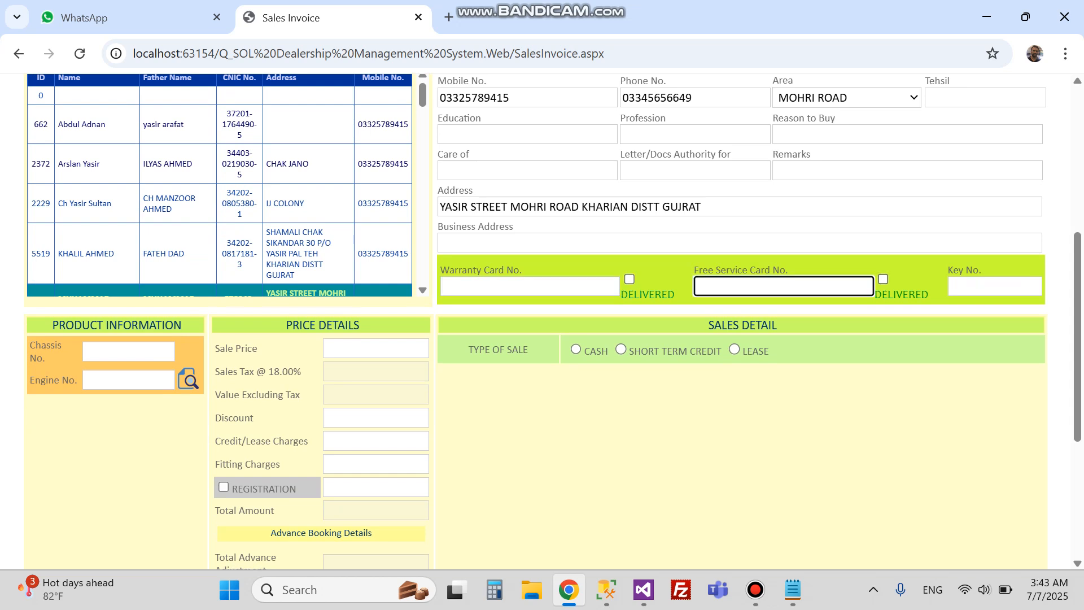
{"action": "left_click", "coordinate": [995, 286]}
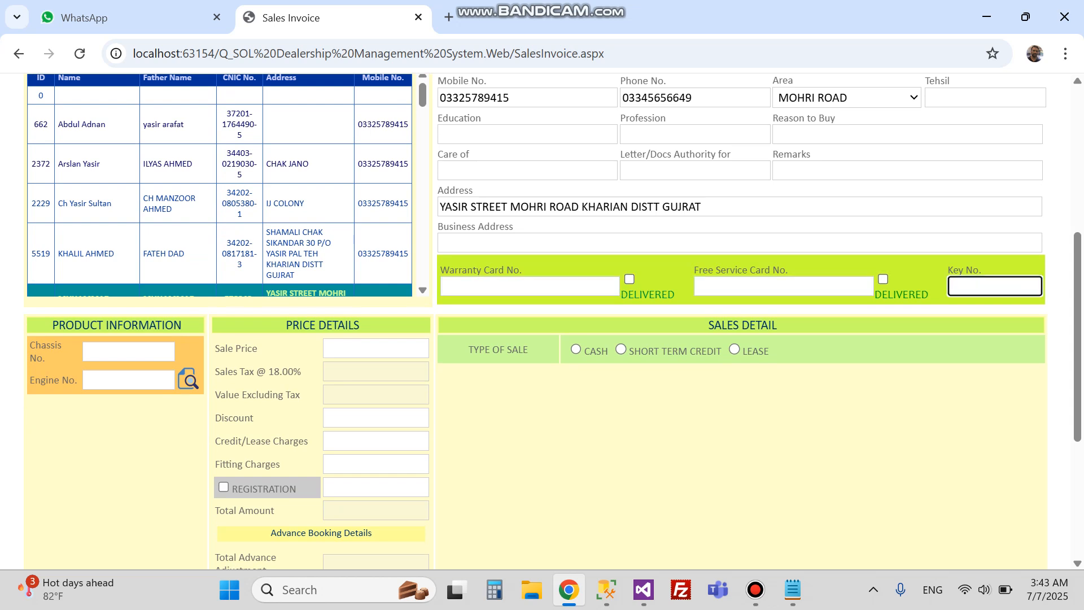
{"action": "scroll", "coordinate": [542, 321], "scroll_direction": "down", "scroll_amount": 3}
{"action": "scroll", "coordinate": [542, 321], "scroll_direction": "up", "scroll_amount": 2}
{"action": "key", "text": "Tab"}
{"action": "key", "text": "Tab"}
{"action": "key", "text": "shift+Tab"}
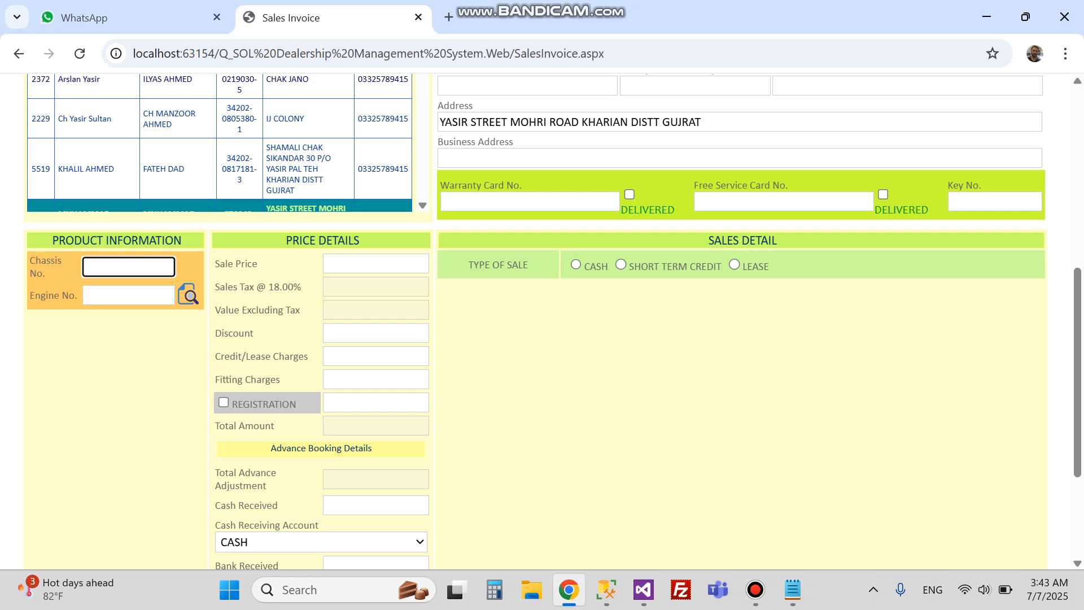
{"action": "mouse_move", "coordinate": [793, 590]}
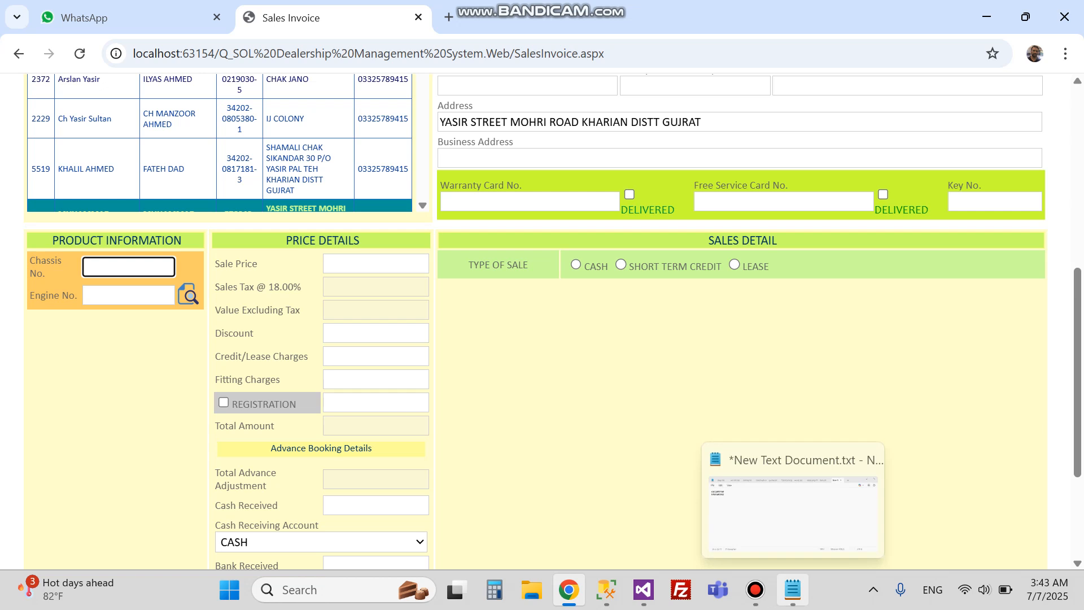
{"action": "left_click", "coordinate": [794, 508]}
{"action": "key", "text": "Up"}
{"action": "key", "text": "shift+Home"}
{"action": "key", "text": "ctrl+c"}
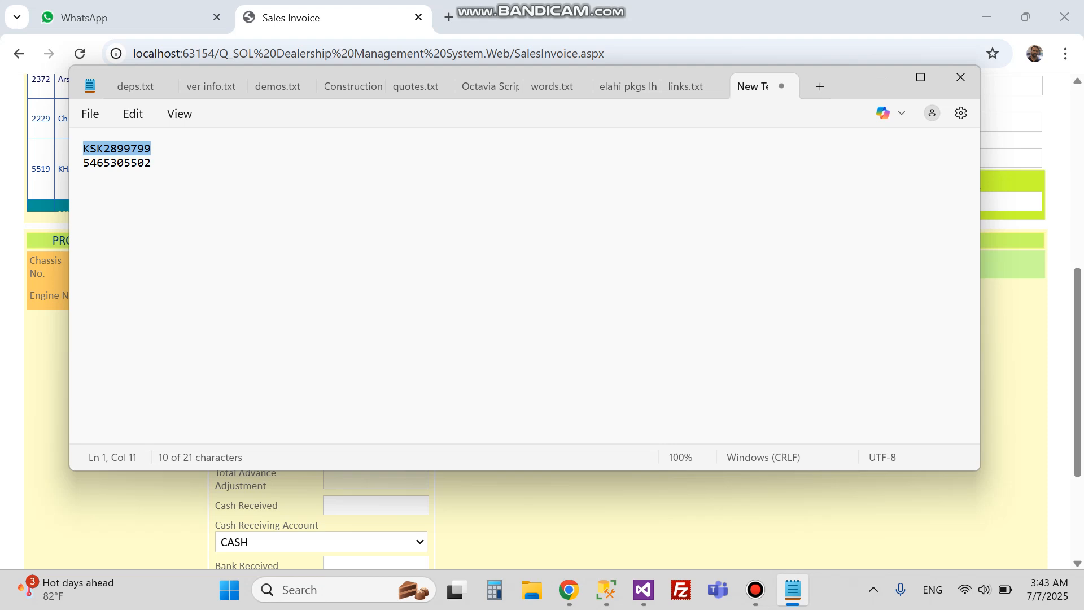
{"action": "left_click", "coordinate": [568, 590]}
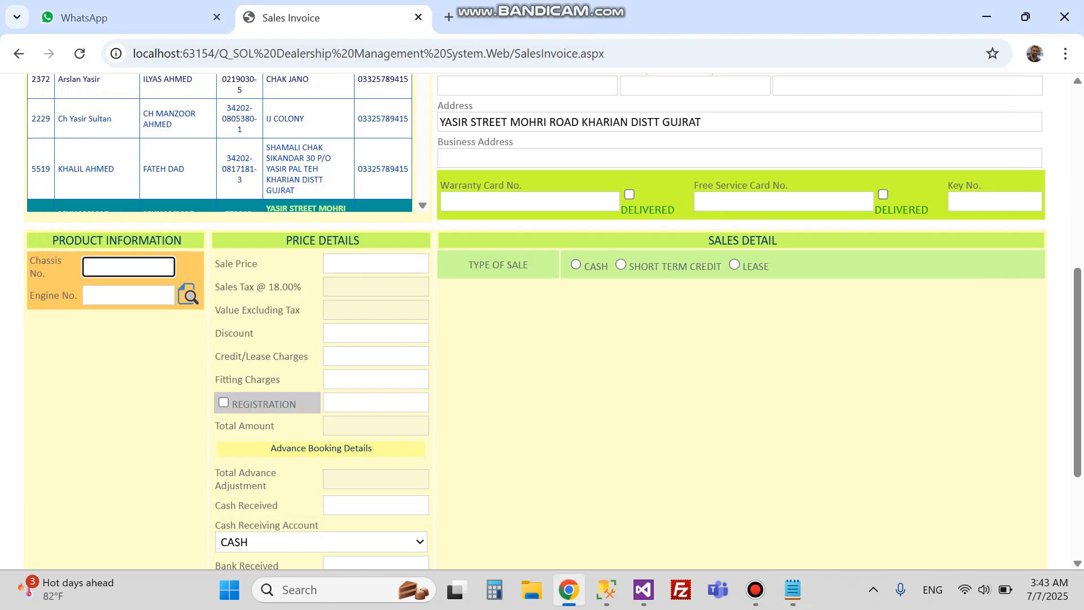
{"action": "key", "text": "ctrl+v"}
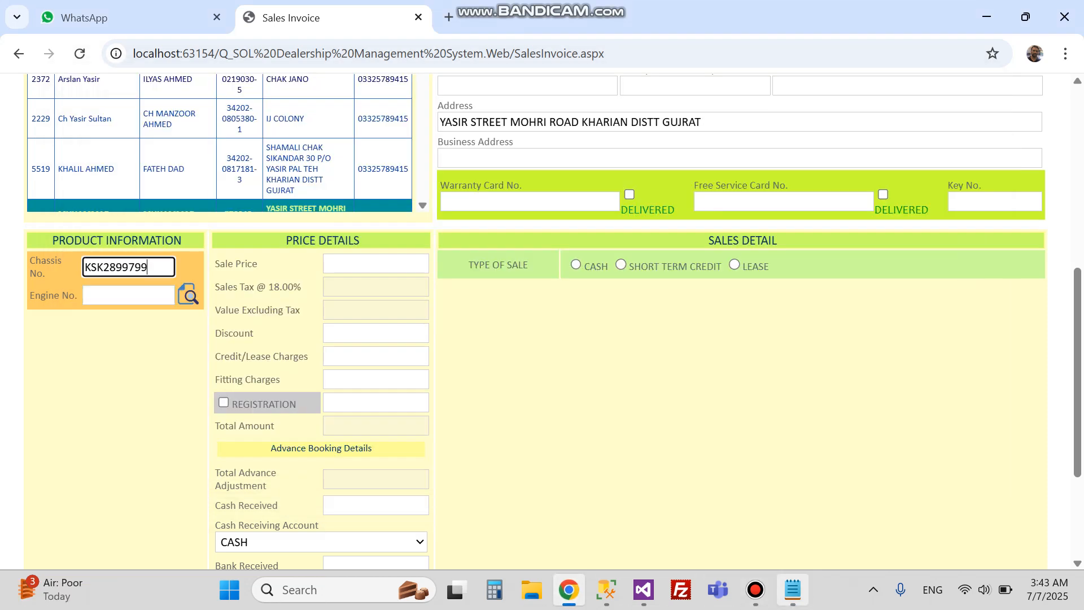
{"action": "left_click", "coordinate": [794, 590]}
{"action": "key", "text": "Down"}
{"action": "key", "text": "shift+Home"}
{"action": "key", "text": "ctrl+c"}
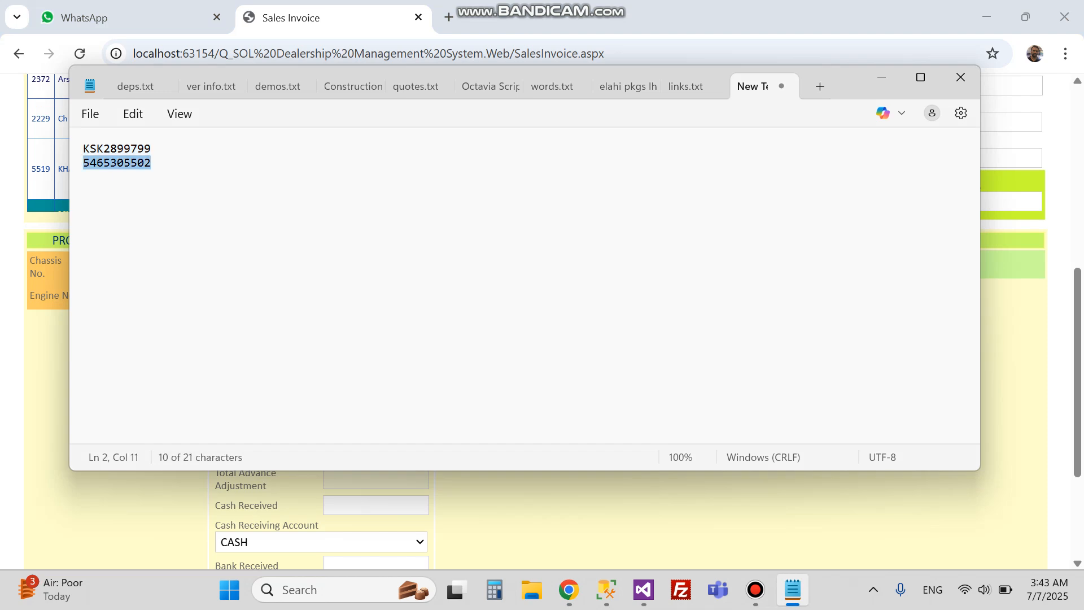
{"action": "left_click", "coordinate": [569, 590]}
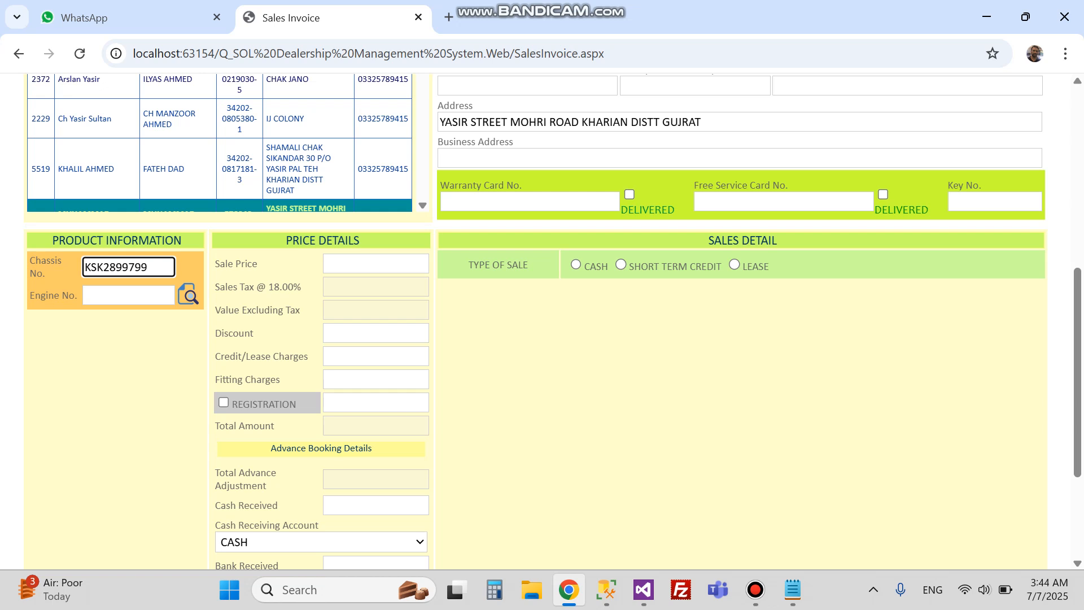
{"action": "key", "text": "Tab"}
{"action": "key", "text": "ctrl+v"}
{"action": "key", "text": "Tab"}
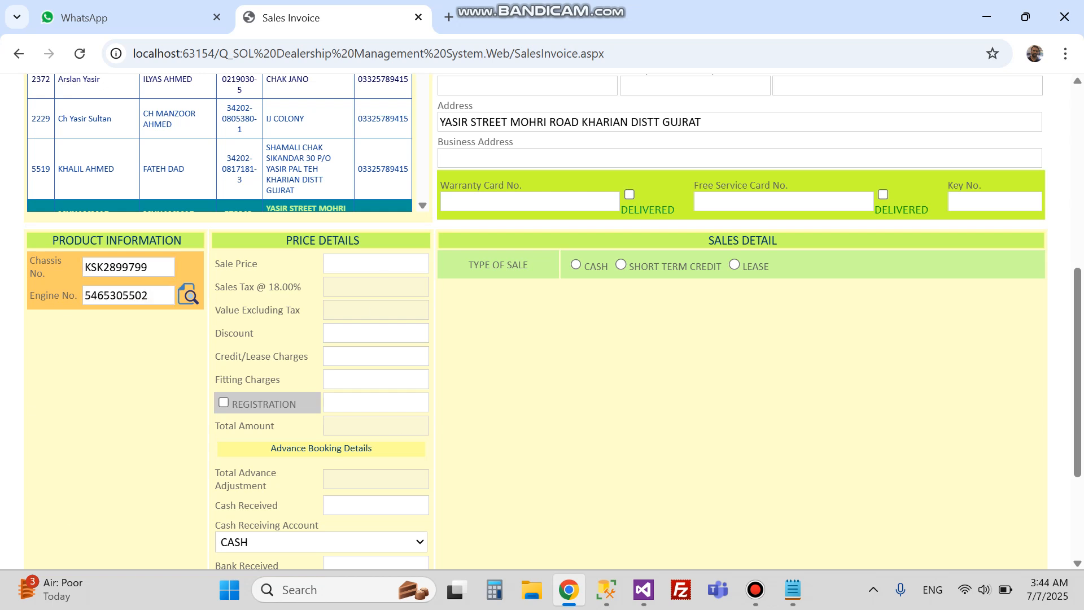
{"action": "scroll", "coordinate": [554, 321], "scroll_direction": "down", "scroll_amount": 1}
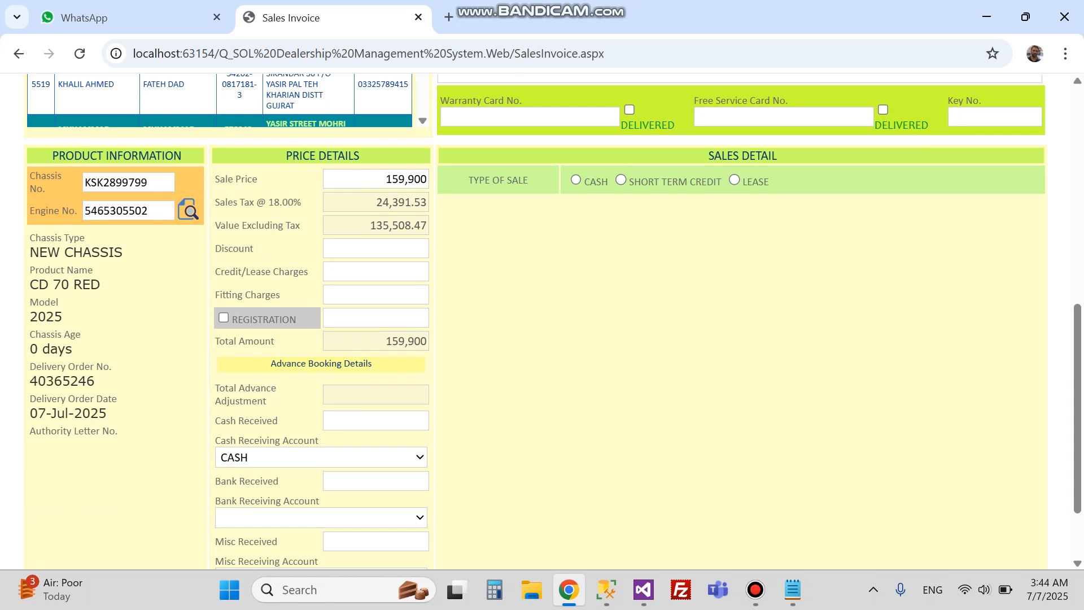
{"action": "triple_click", "coordinate": [62, 252]}
{"action": "triple_click", "coordinate": [63, 285]}
{"action": "triple_click", "coordinate": [46, 317]}
{"action": "triple_click", "coordinate": [51, 349]}
{"action": "double_click", "coordinate": [62, 381]}
{"action": "double_click", "coordinate": [70, 414]}
{"action": "left_click", "coordinate": [71, 413]}
{"action": "scroll", "coordinate": [553, 320], "scroll_direction": "up", "scroll_amount": 2}
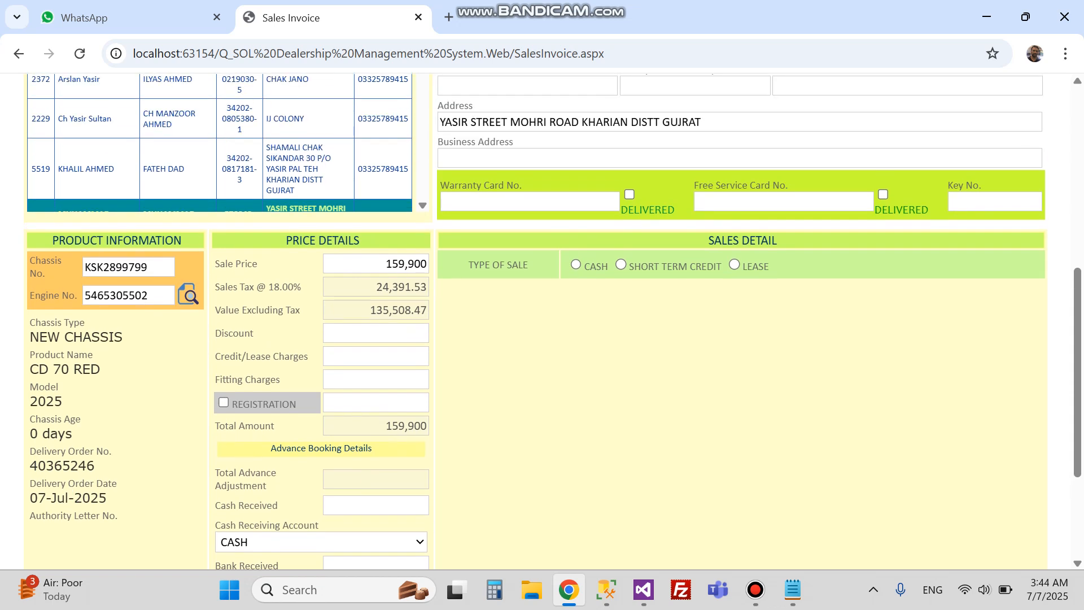
{"action": "left_click", "coordinate": [395, 264]}
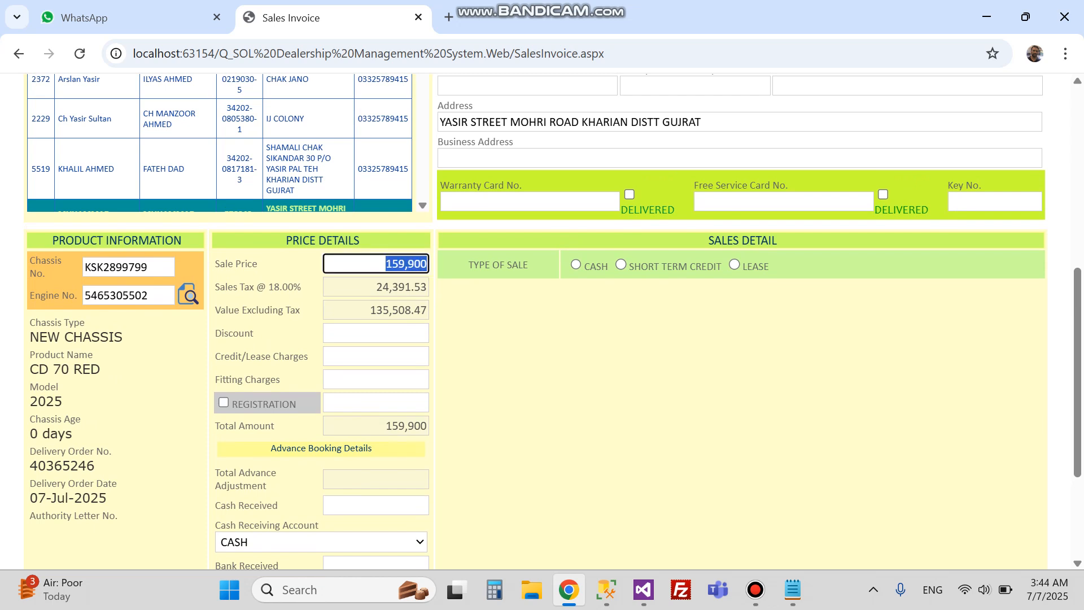
{"action": "key", "text": "Tab"}
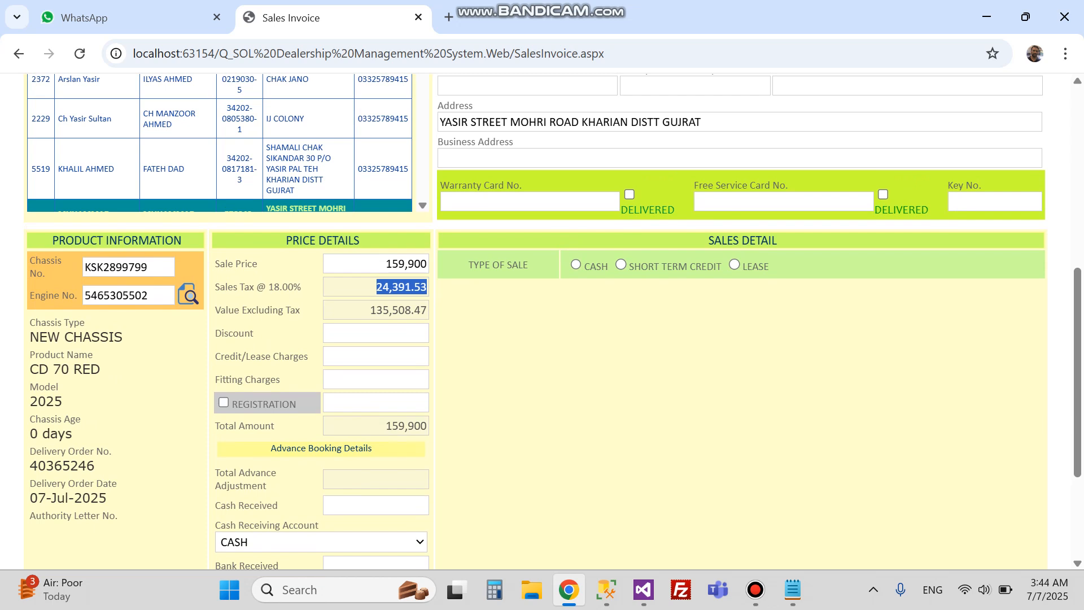
{"action": "key", "text": "Tab"}
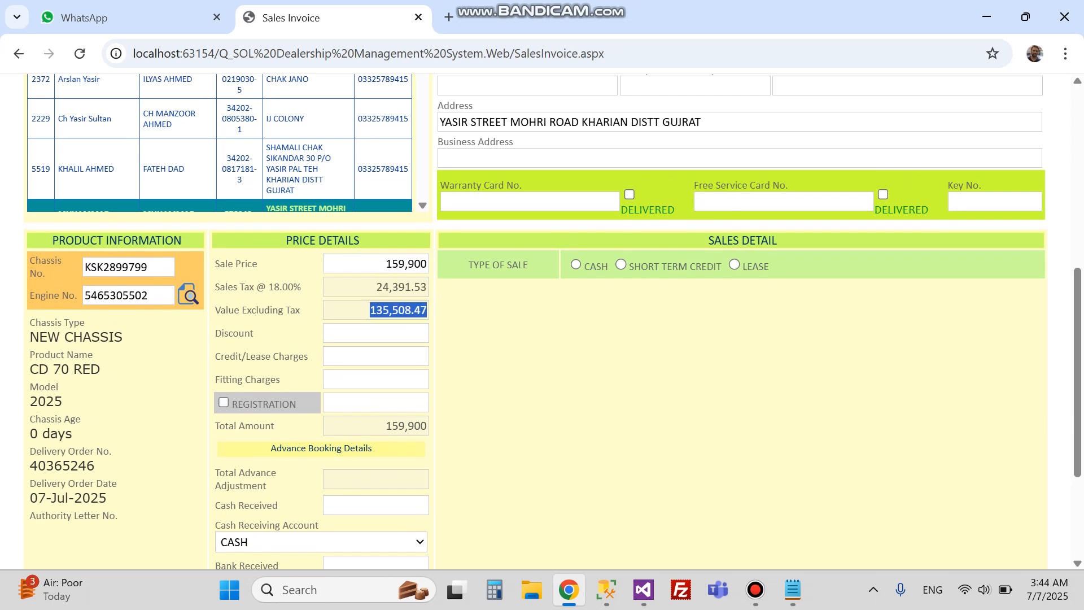
Step: Preview the Short Term Credit and Lease sale types, then settle on CASH with total 159,900
{"action": "key", "text": "Tab"}
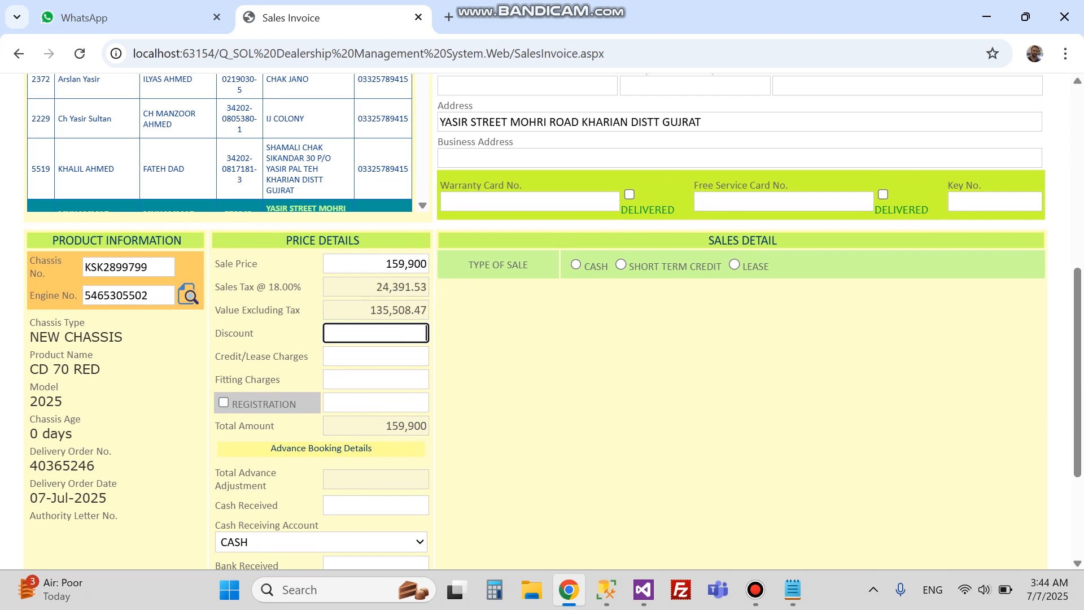
{"action": "scroll", "coordinate": [542, 316], "scroll_direction": "down", "scroll_amount": 2}
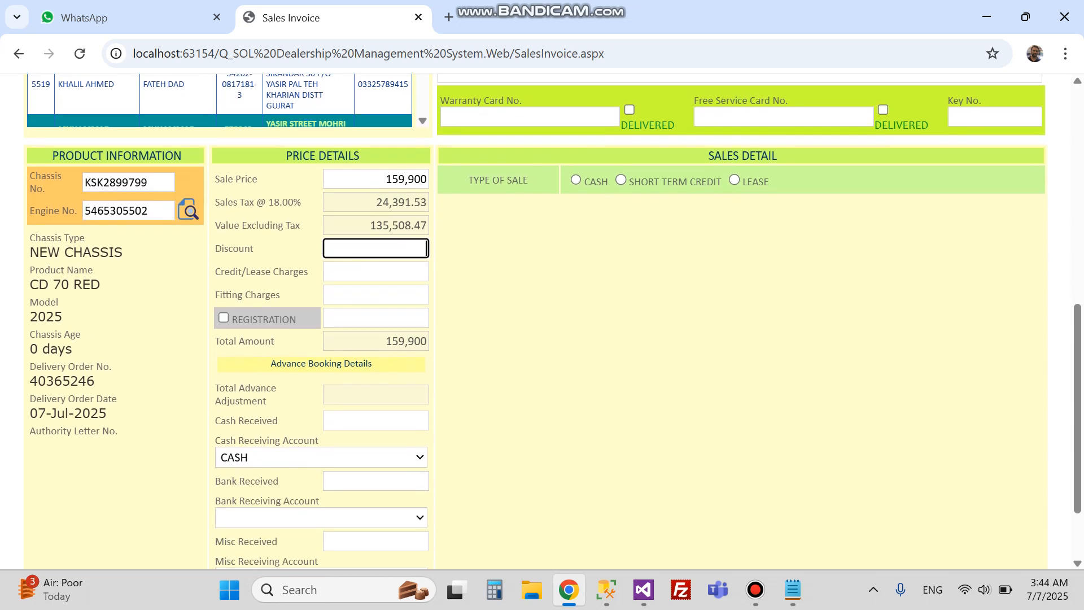
{"action": "left_click", "coordinate": [575, 180]}
{"action": "left_click", "coordinate": [620, 179]}
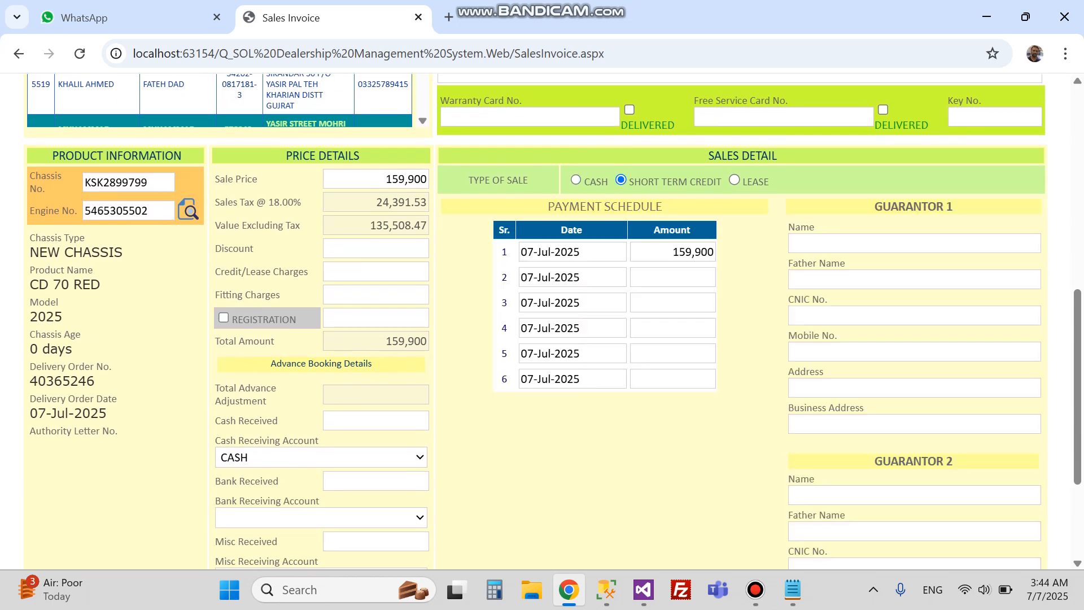
{"action": "left_click", "coordinate": [734, 180]}
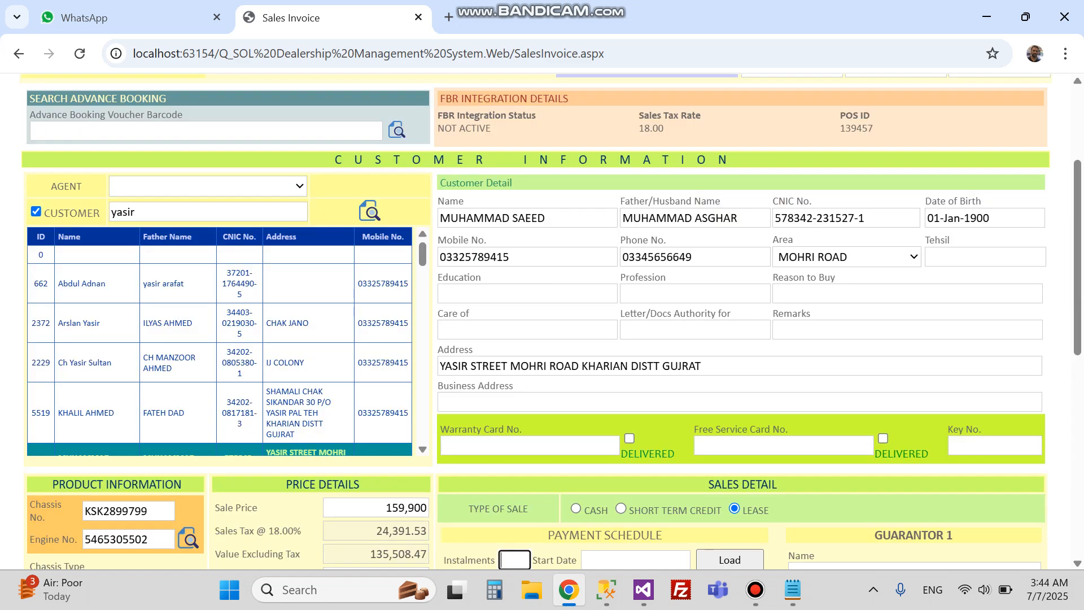
{"action": "scroll", "coordinate": [554, 321], "scroll_direction": "down", "scroll_amount": 6}
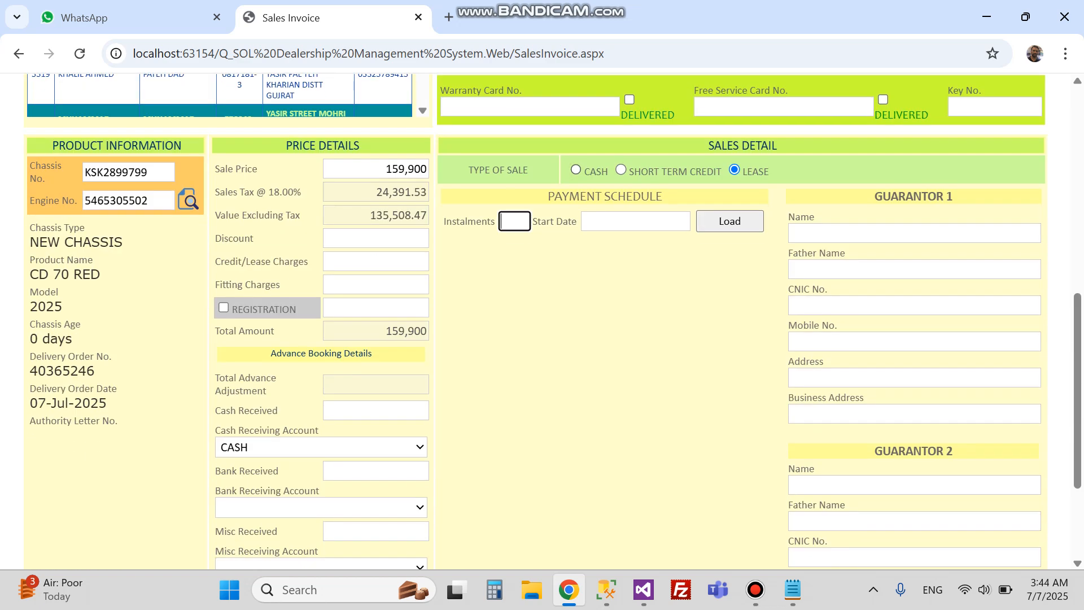
{"action": "left_click", "coordinate": [576, 170]}
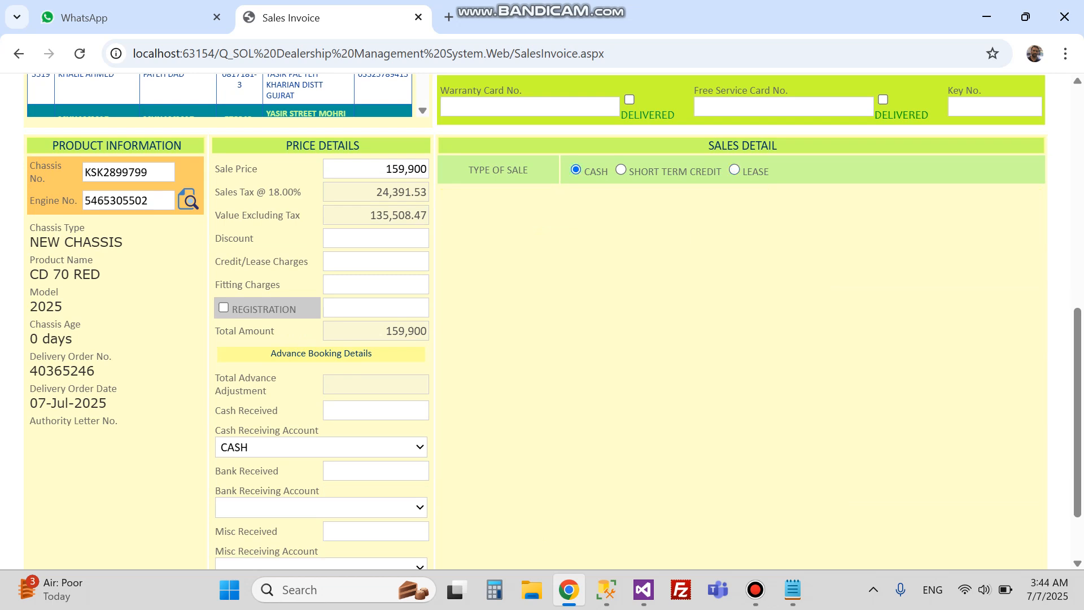
Step: Enter 500 fitting charges and tick Registration with a 9200 fee, making the total 169600
{"action": "scroll", "coordinate": [542, 320], "scroll_direction": "down", "scroll_amount": 1}
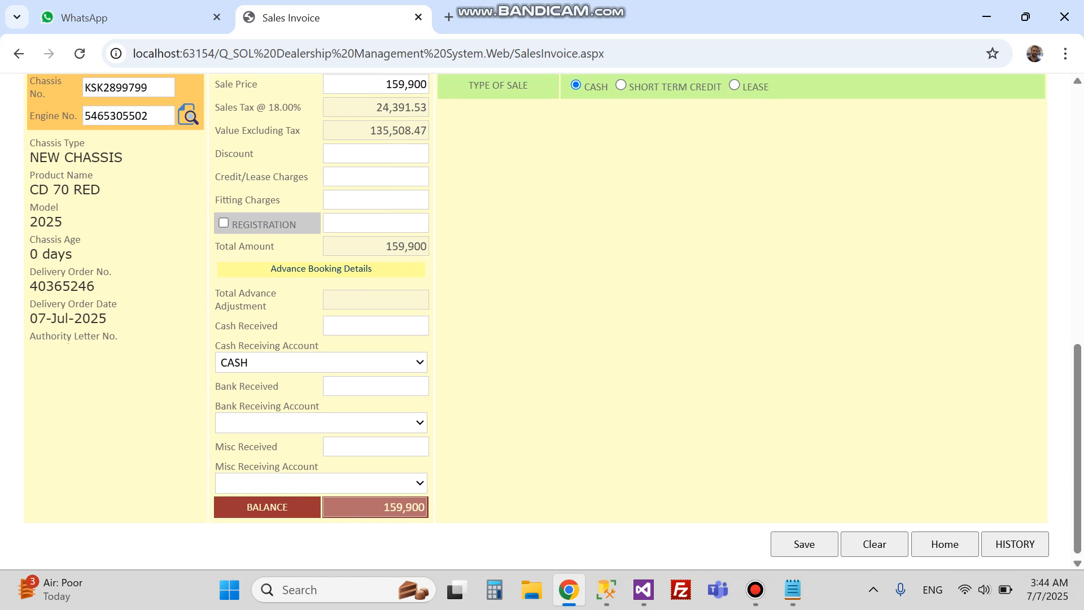
{"action": "left_click", "coordinate": [375, 176]}
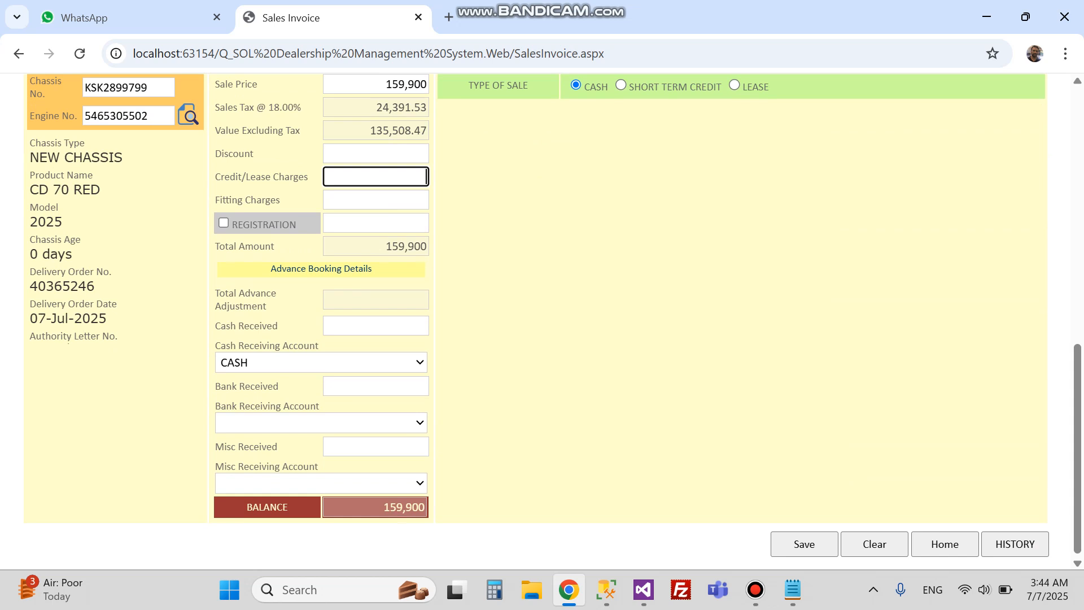
{"action": "left_click", "coordinate": [376, 199]}
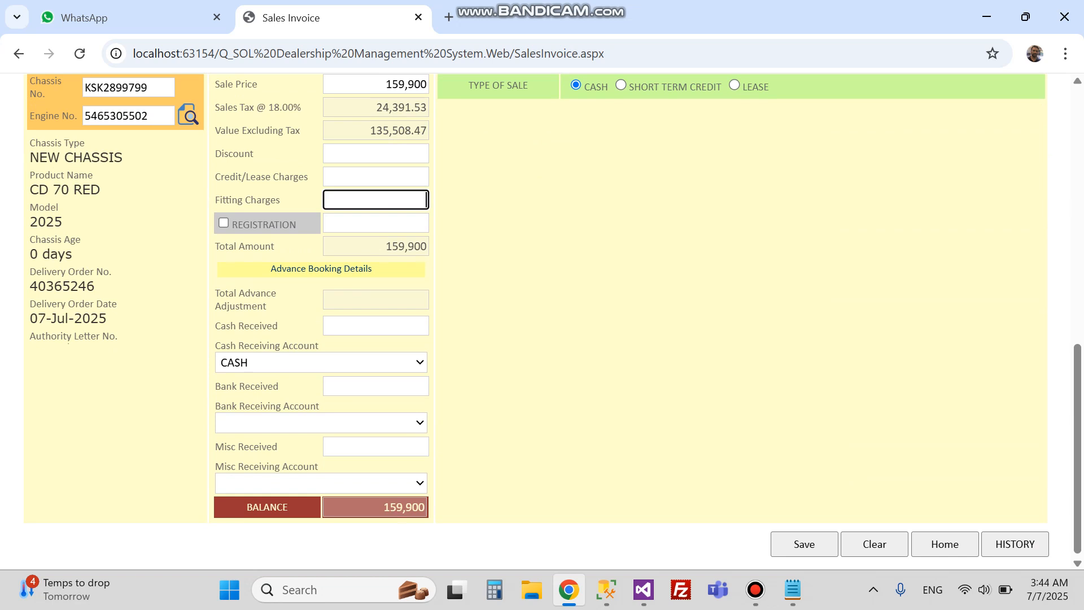
{"action": "type", "text": "500"}
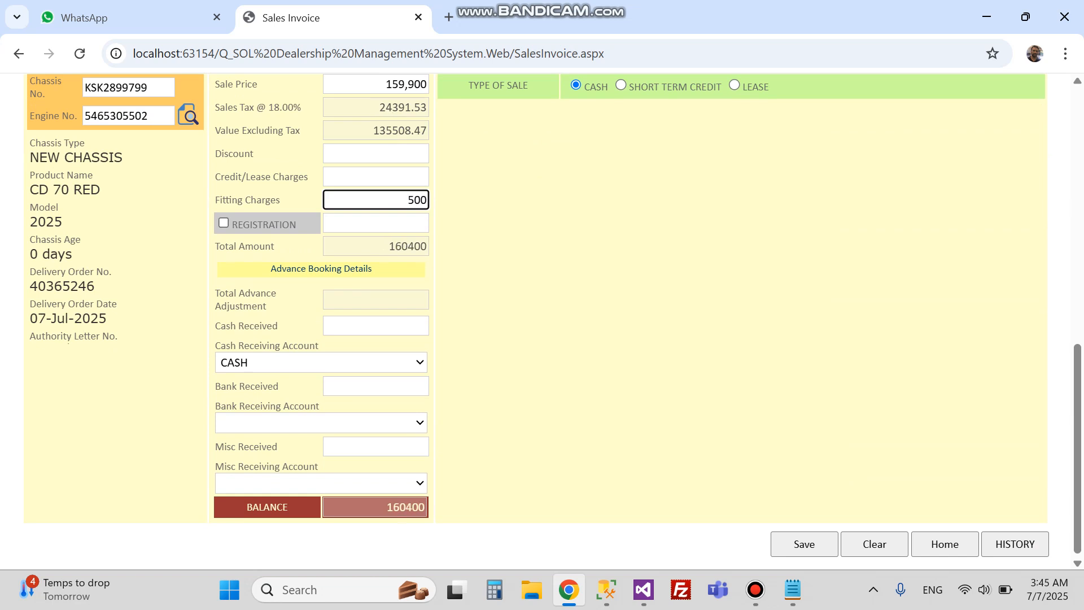
{"action": "left_click", "coordinate": [223, 223]}
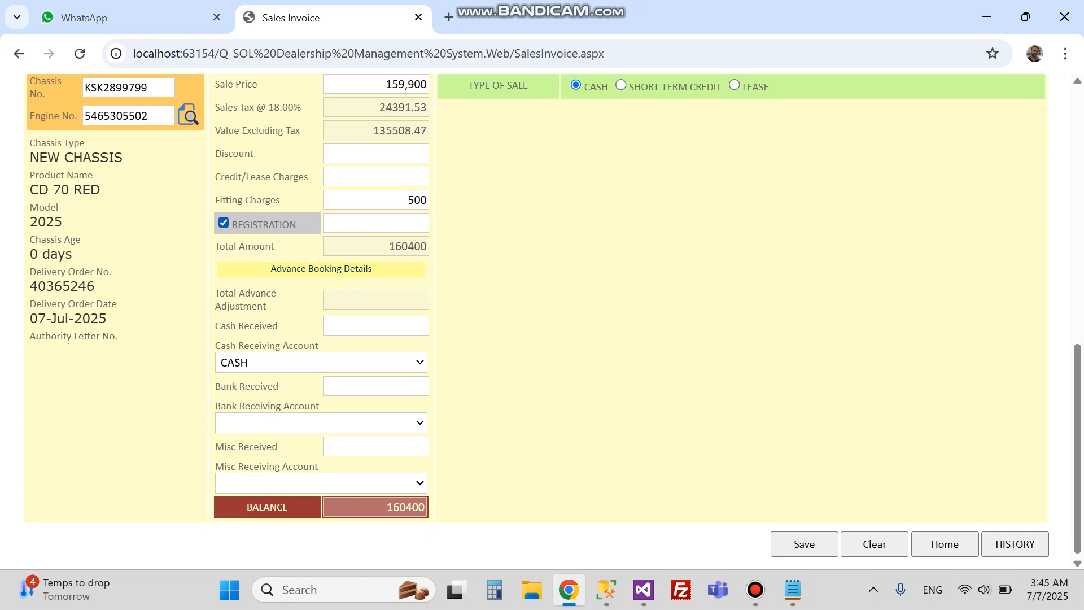
{"action": "scroll", "coordinate": [554, 322], "scroll_direction": "up", "scroll_amount": 3}
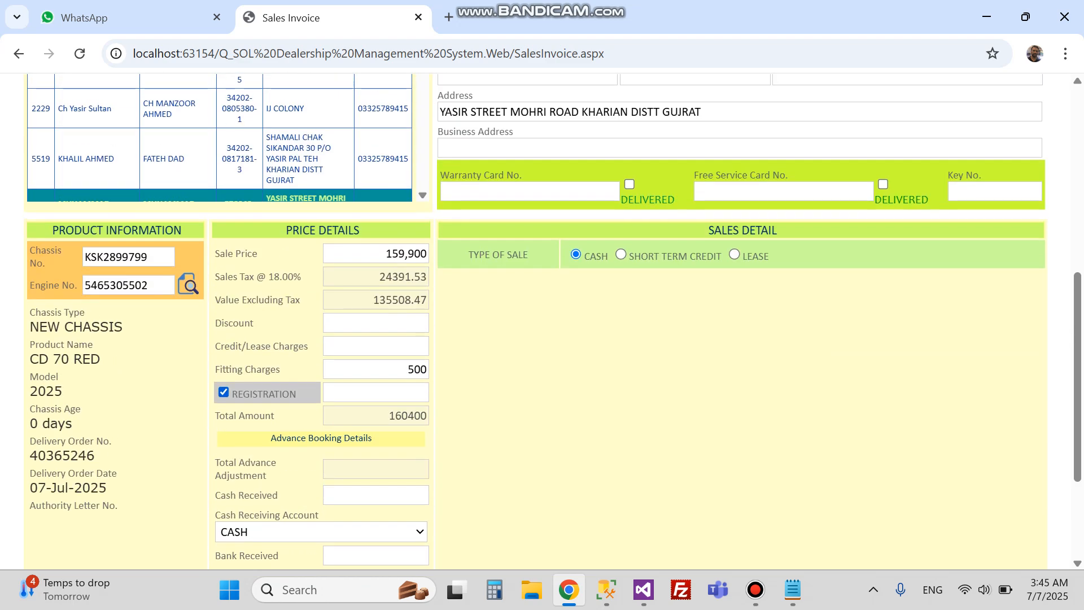
{"action": "key", "text": "Tab"}
{"action": "type", "text": "9200"}
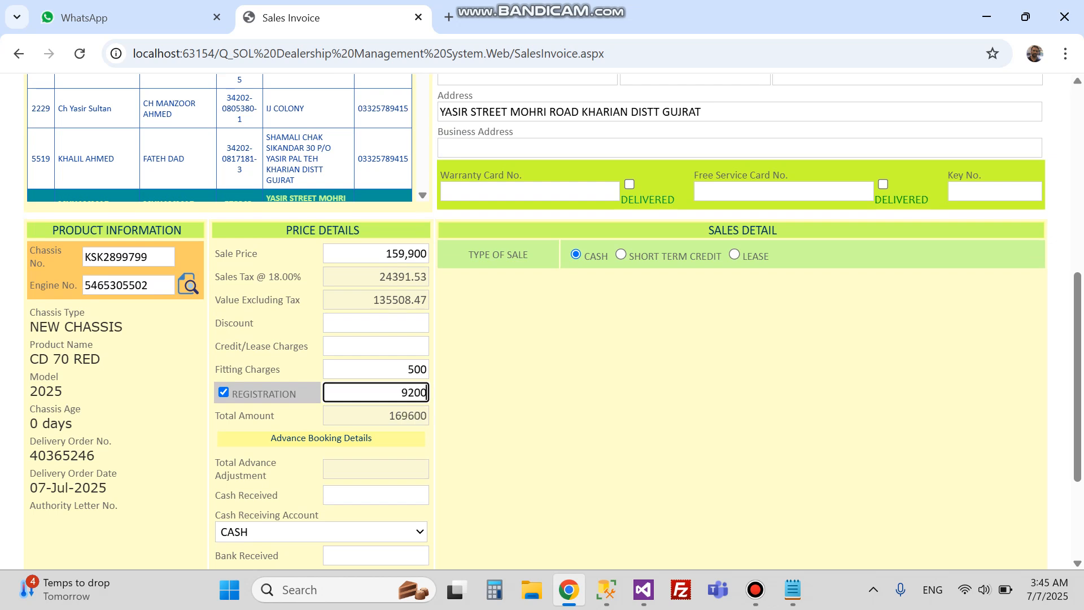
{"action": "scroll", "coordinate": [542, 322], "scroll_direction": "down", "scroll_amount": 2}
{"action": "key", "text": "Tab"}
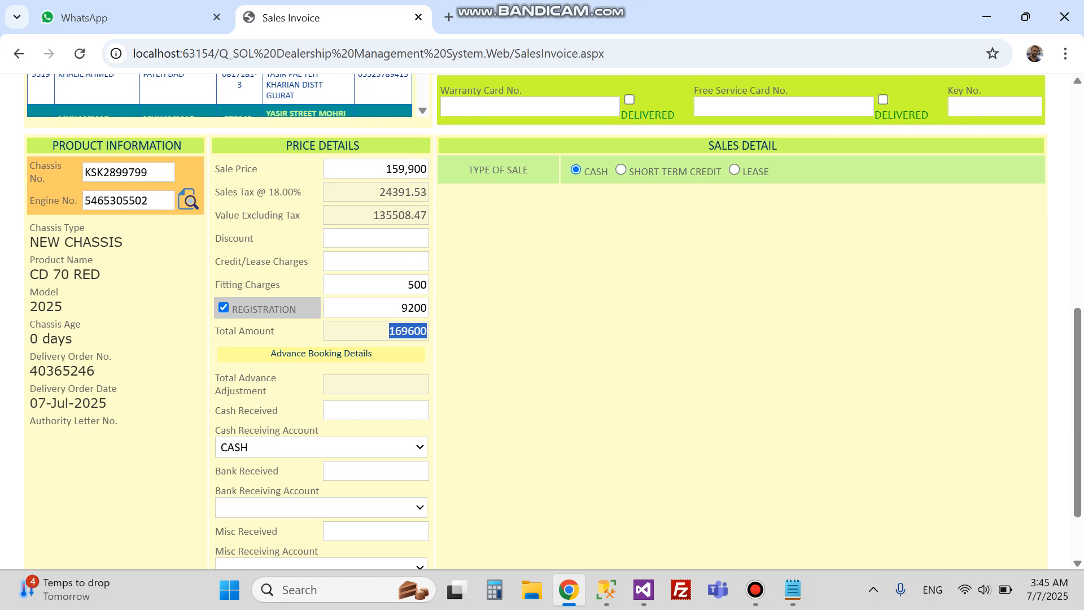
Step: Copy the 169600 total into Cash Received and keep CASH as the receiving account
{"action": "scroll", "coordinate": [542, 322], "scroll_direction": "down", "scroll_amount": 2}
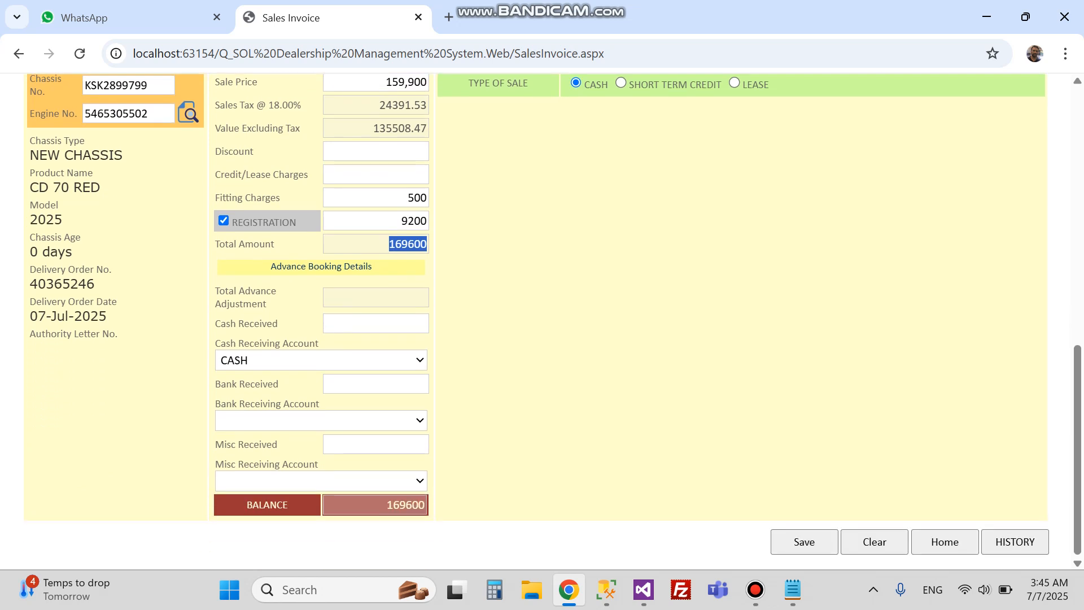
{"action": "double_click", "coordinate": [288, 265]}
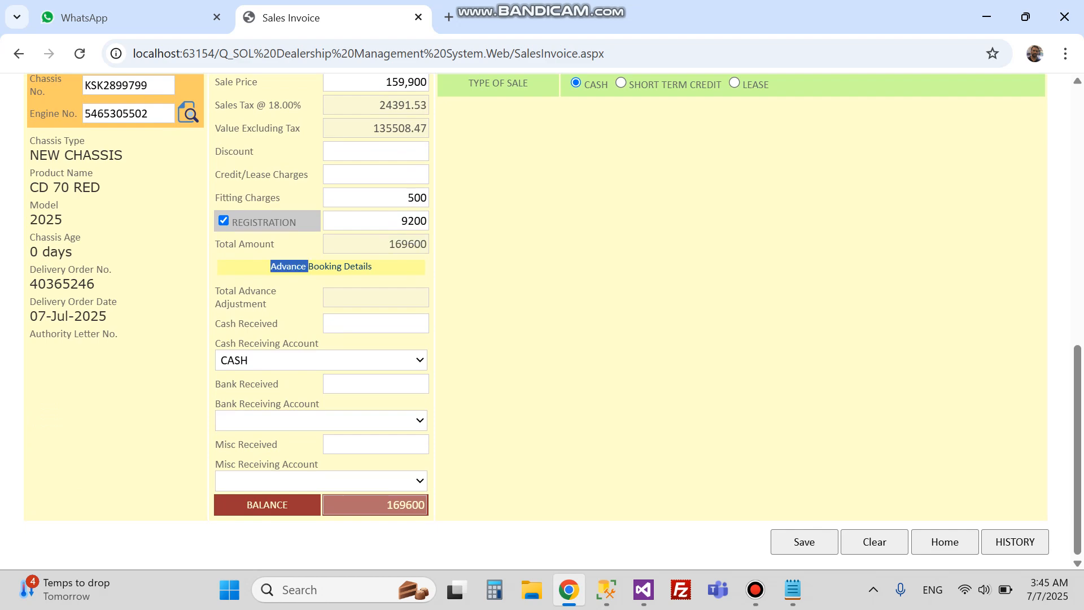
{"action": "key", "text": "Home"}
{"action": "key", "text": "End"}
{"action": "left_click", "coordinate": [376, 322]}
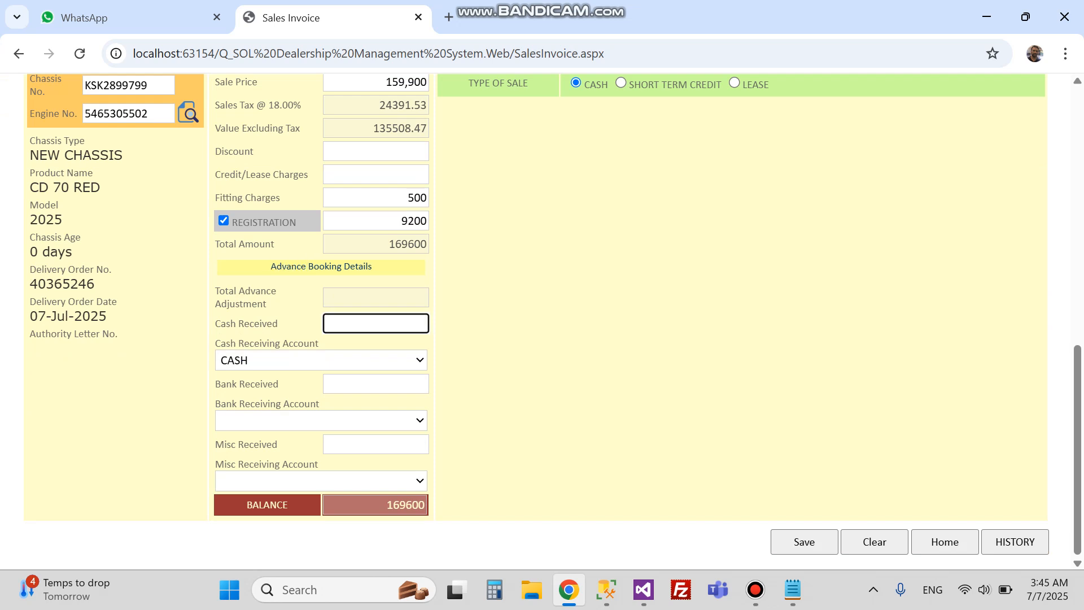
{"action": "key", "text": "shift+Tab"}
{"action": "key", "text": "ctrl+c"}
{"action": "right_click", "coordinate": [408, 246]}
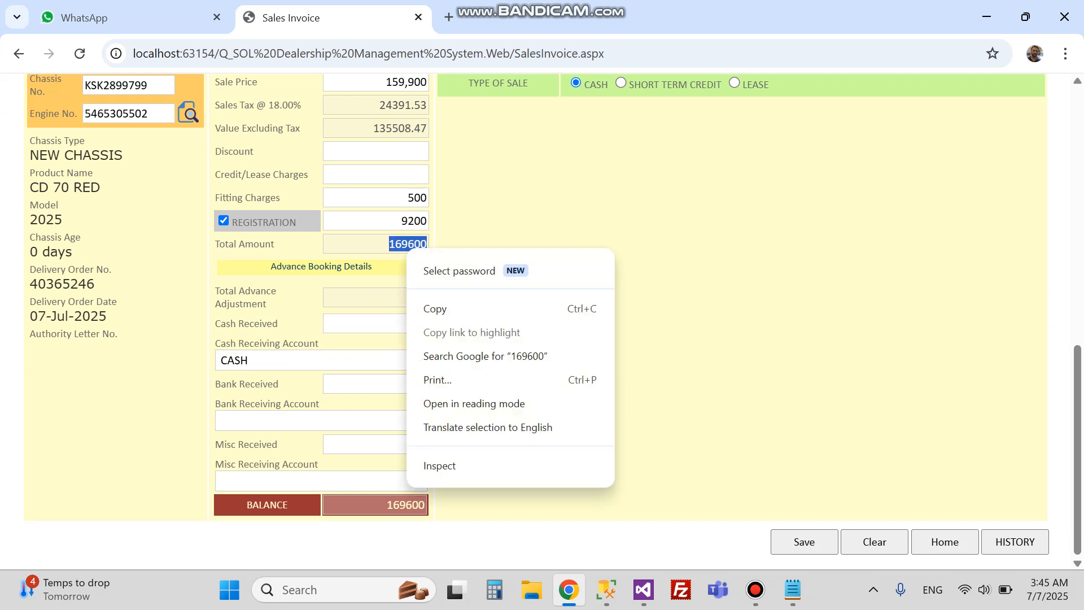
{"action": "left_click", "coordinate": [429, 308]}
{"action": "key", "text": "Tab"}
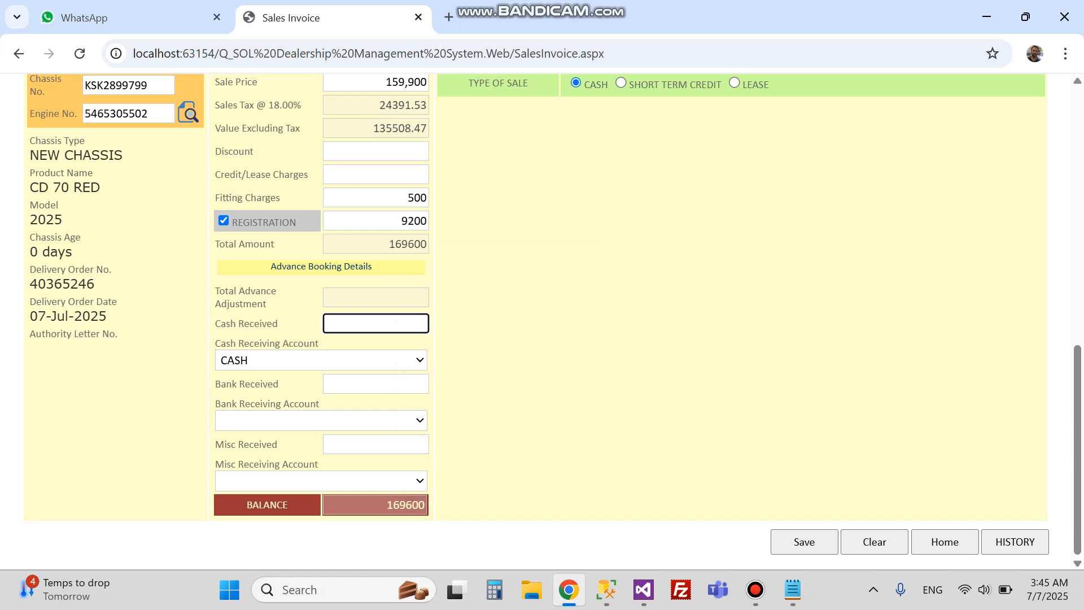
{"action": "key", "text": "ctrl+v"}
{"action": "key", "text": "Tab"}
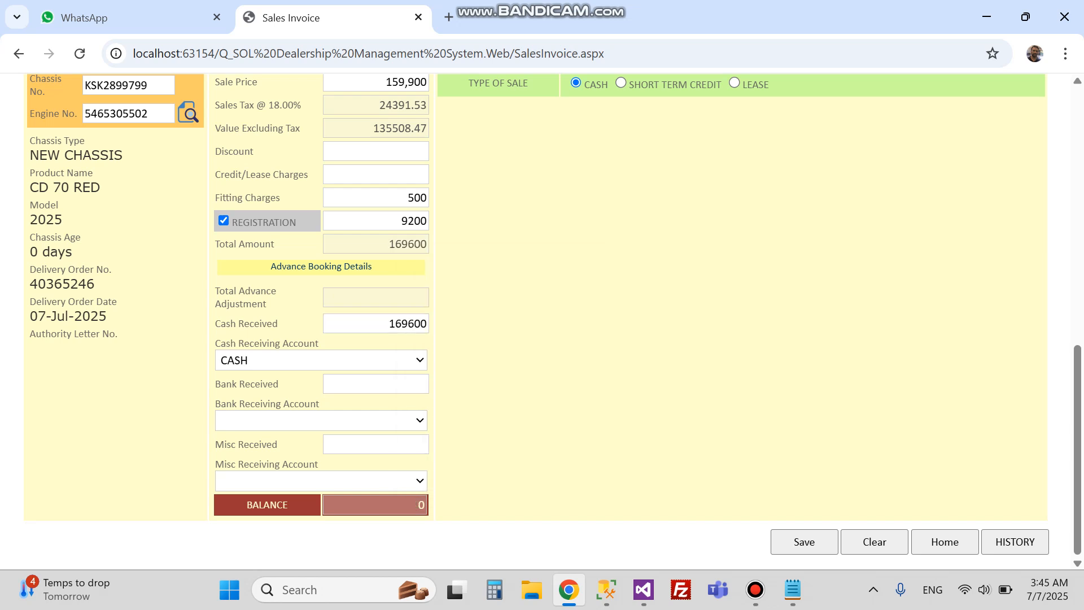
{"action": "key", "text": "alt+Down"}
{"action": "key", "text": "Return"}
Step: Browse the Bank and Misc receiving account lists, leaving both accounts blank
{"action": "key", "text": "Tab"}
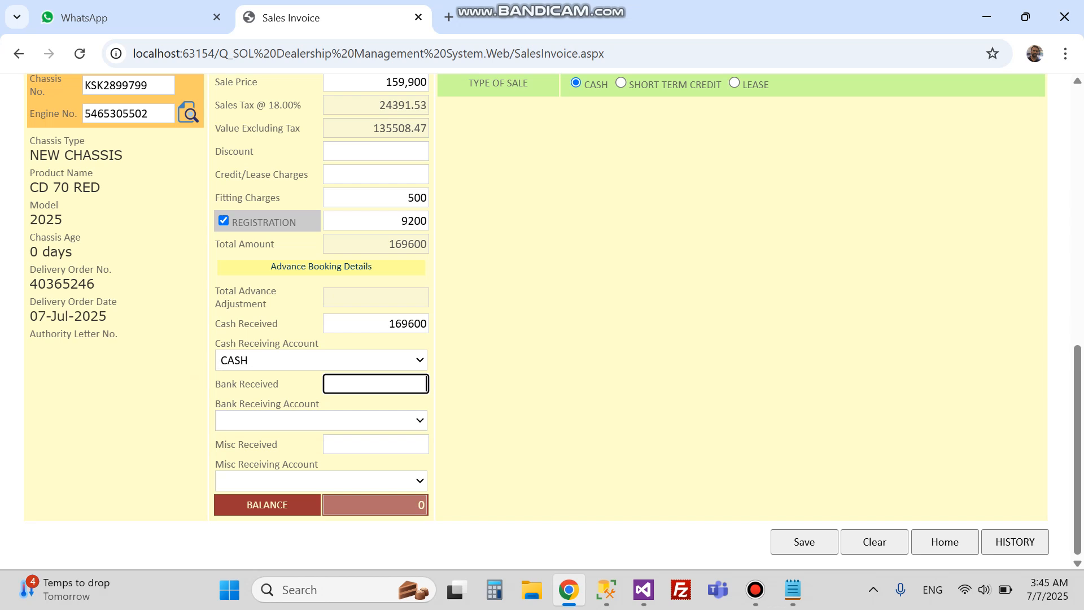
{"action": "key", "text": "Tab"}
{"action": "key", "text": "alt+Down"}
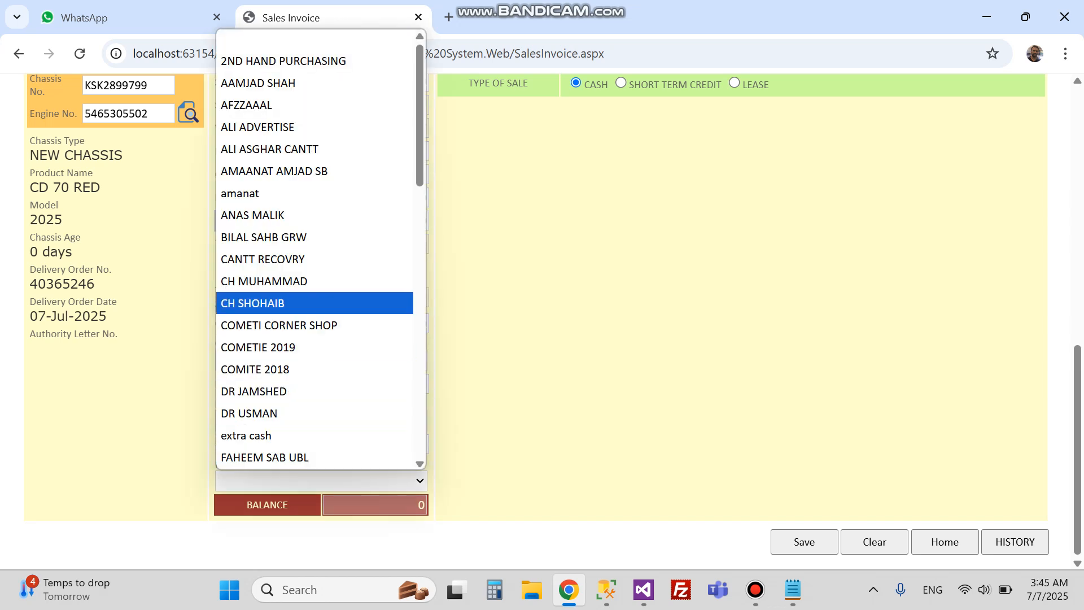
{"action": "key", "text": "Up"}
{"action": "key", "text": "Up"}
{"action": "key", "text": "Escape"}
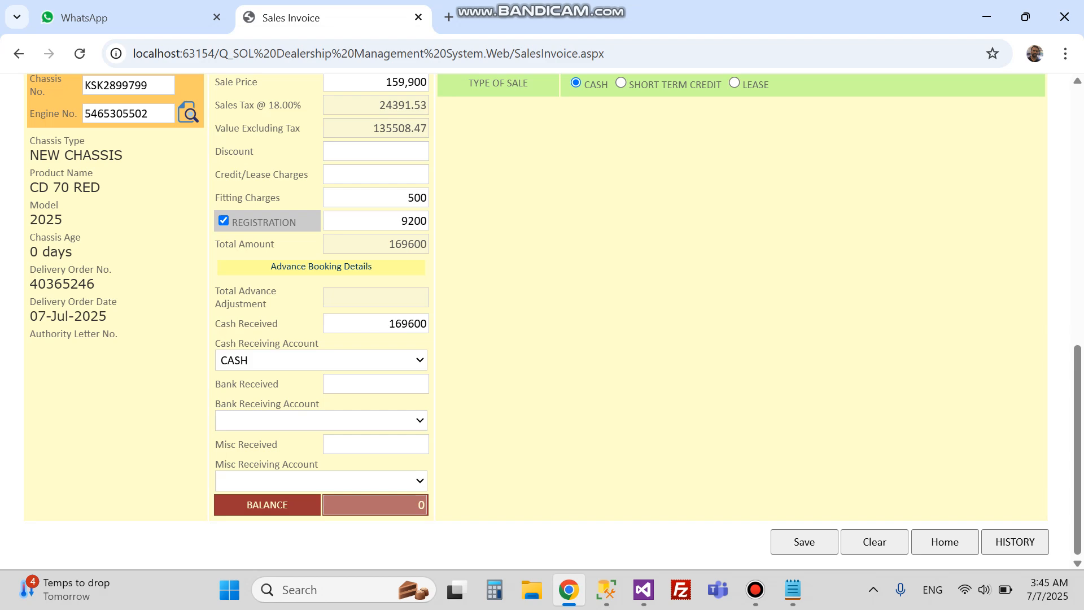
{"action": "key", "text": "alt+Down"}
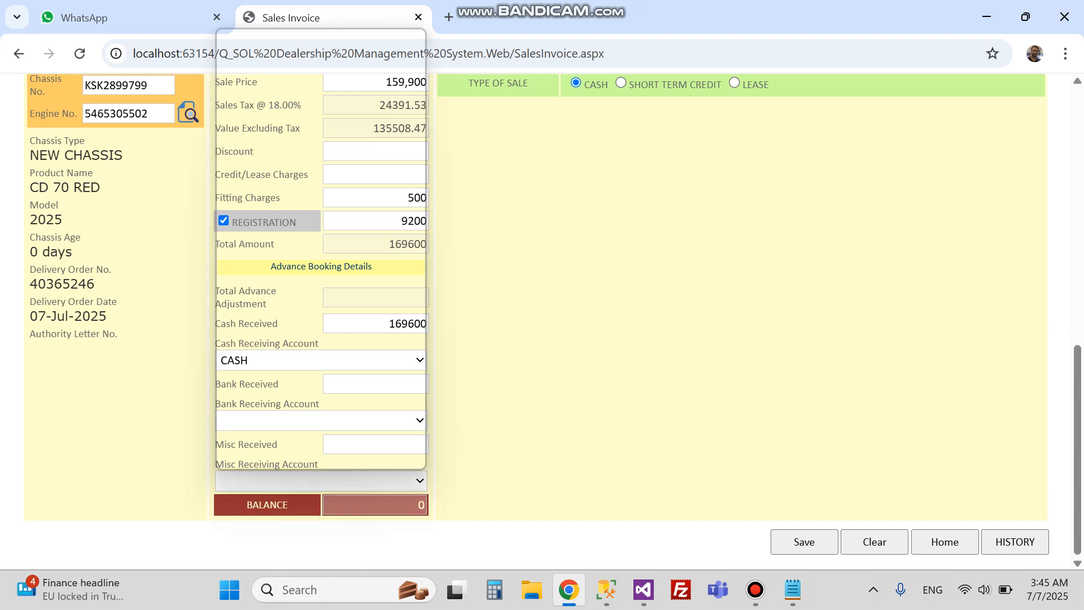
{"action": "key", "text": "Down"}
Step: Leave the Misc account blank and change Cash Received to 100000
{"action": "key", "text": "Escape"}
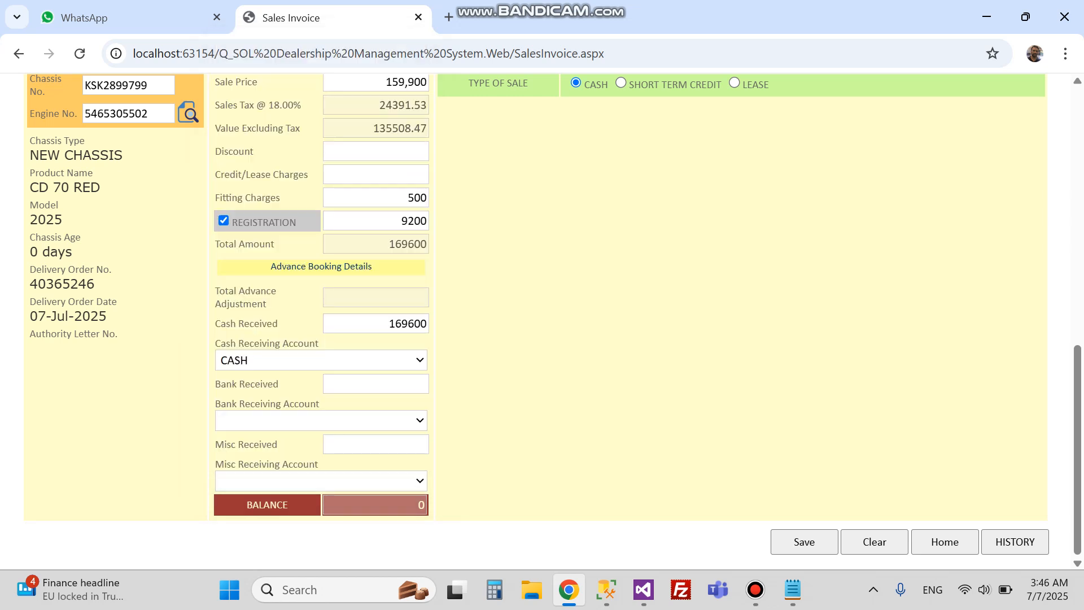
{"action": "left_click", "coordinate": [407, 323]}
{"action": "type", "text": "100000"}
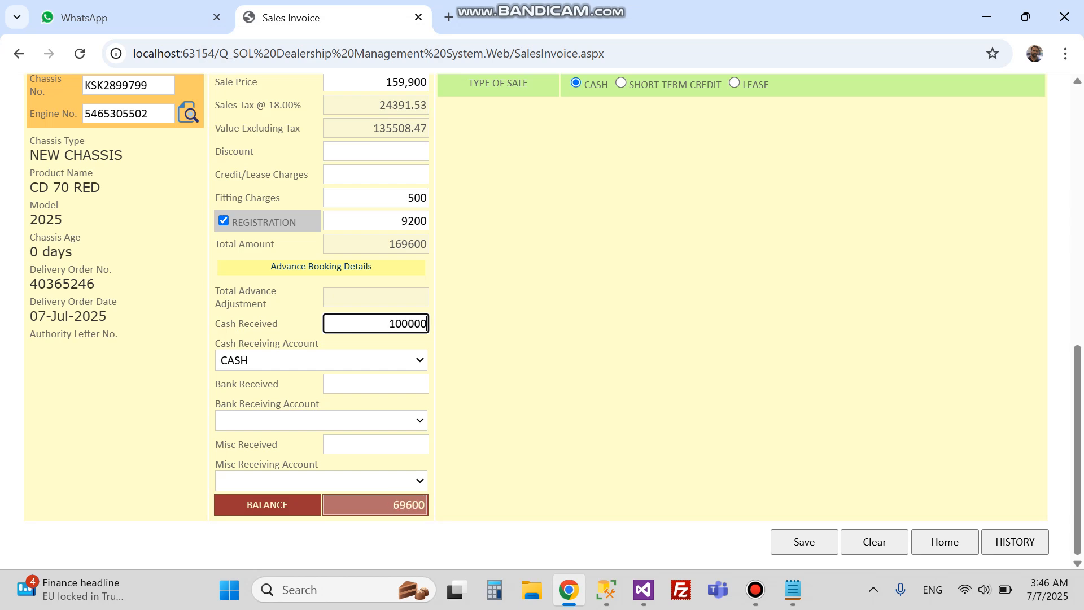
Step: Enter the remaining 69600 as Bank Received into the UBL bank account
{"action": "left_click", "coordinate": [375, 384]}
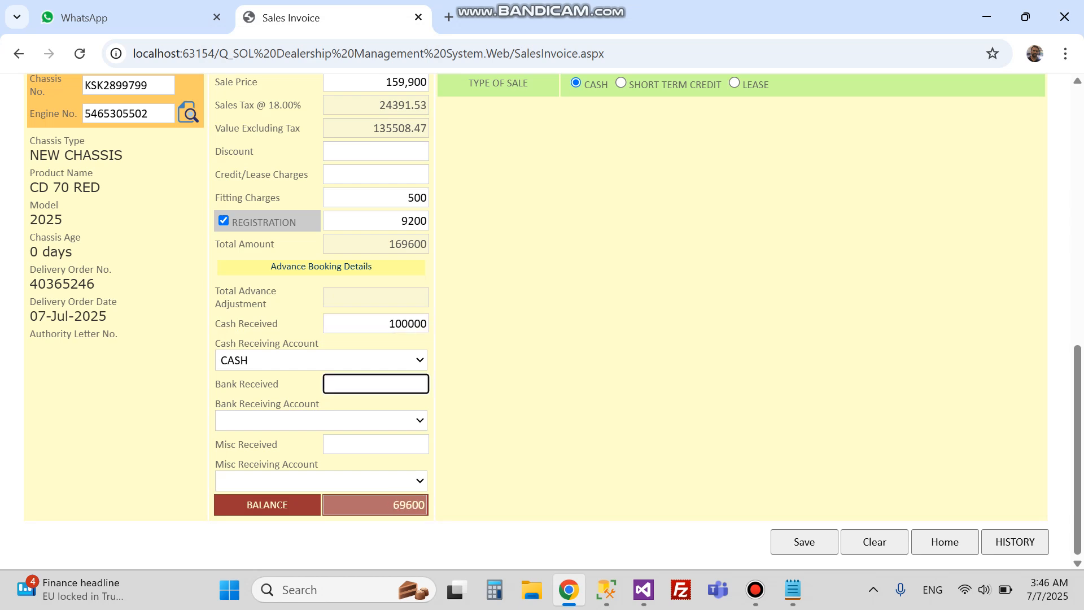
{"action": "left_click", "coordinate": [408, 505]}
{"action": "key", "text": "ctrl+c"}
{"action": "left_click", "coordinate": [375, 384]}
{"action": "key", "text": "ctrl+v"}
{"action": "key", "text": "Tab"}
{"action": "key", "text": "alt+Down"}
{"action": "key", "text": "Down"}
{"action": "key", "text": "Down"}
{"action": "key", "text": "Down"}
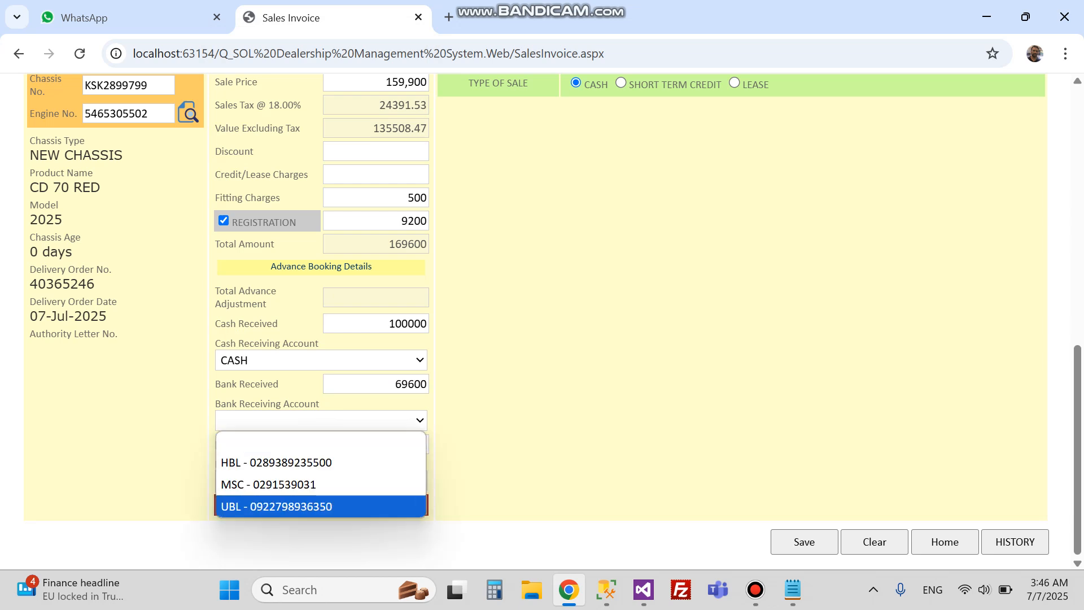
{"action": "key", "text": "Return"}
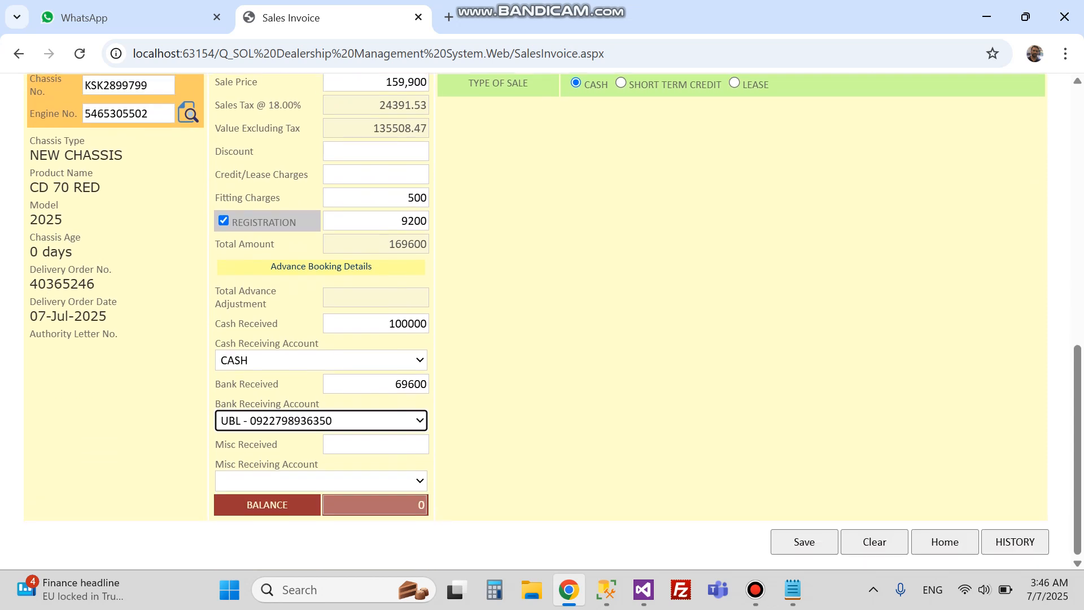
Step: Verify the 169600 total and zero balance, then save the CD 70 RED invoice
{"action": "scroll", "coordinate": [553, 320], "scroll_direction": "up", "scroll_amount": 2}
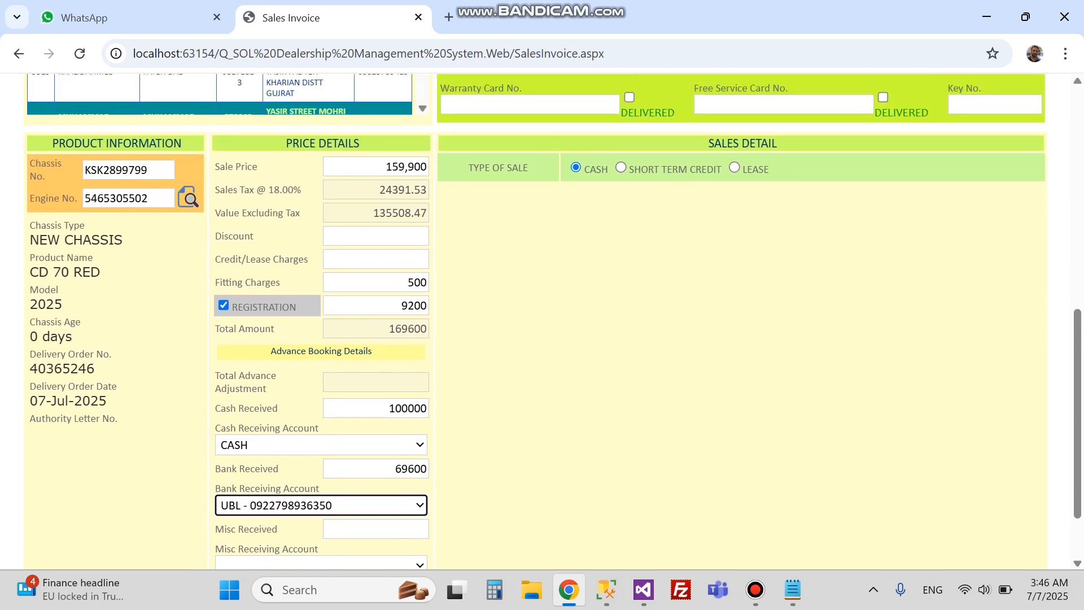
{"action": "scroll", "coordinate": [553, 321], "scroll_direction": "down", "scroll_amount": 2}
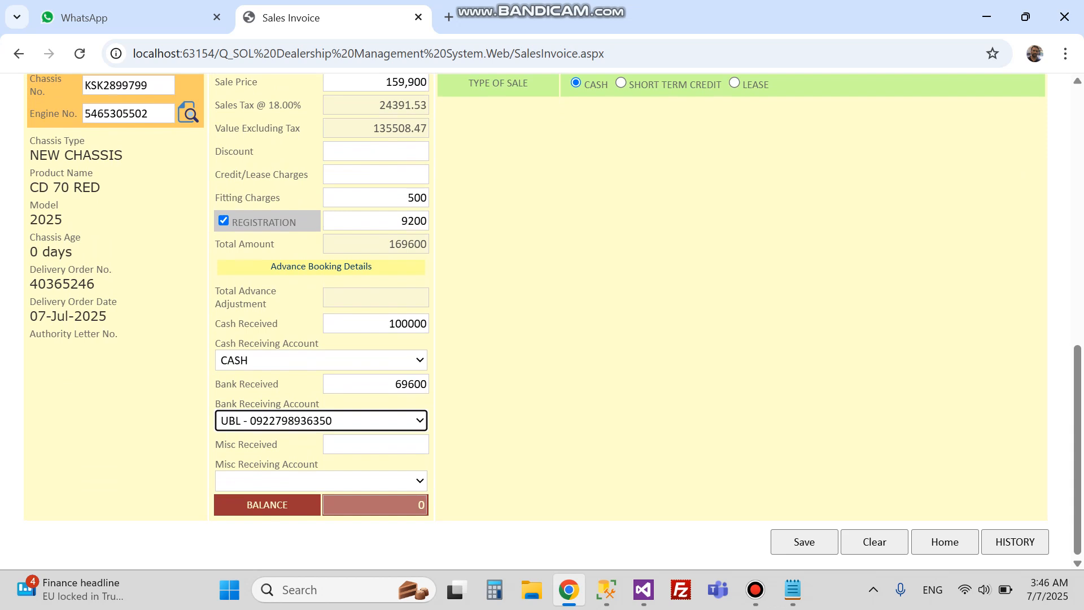
{"action": "double_click", "coordinate": [408, 244]}
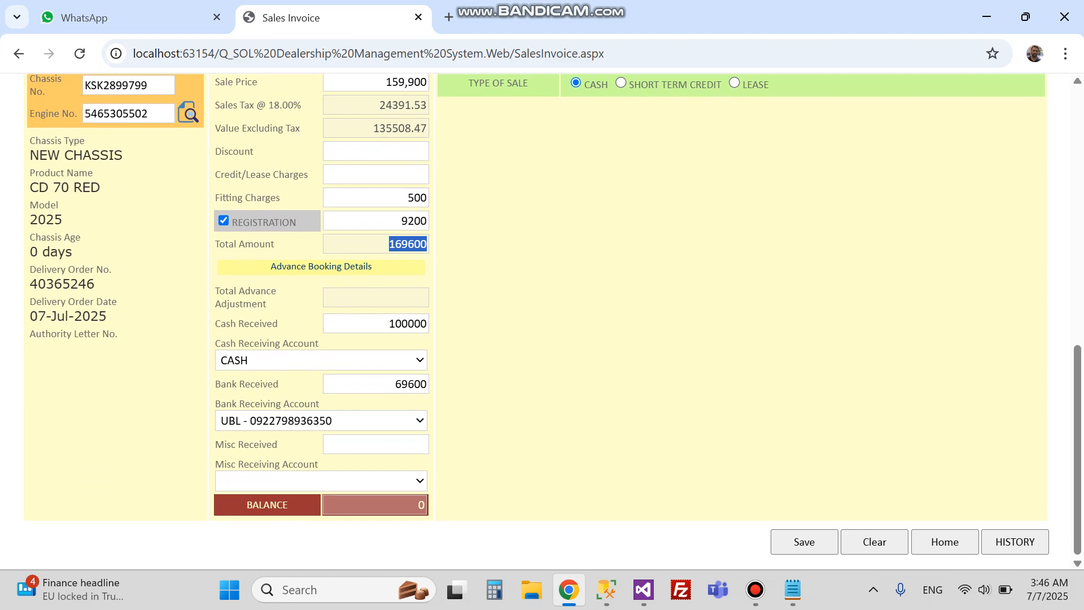
{"action": "double_click", "coordinate": [421, 505]}
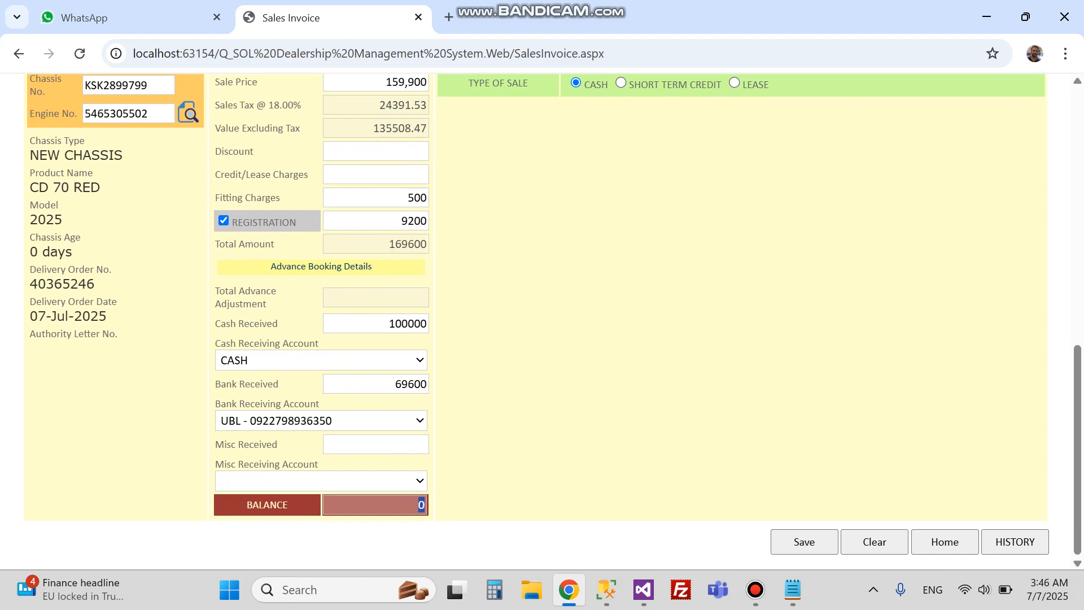
{"action": "scroll", "coordinate": [537, 322], "scroll_direction": "up", "scroll_amount": 6}
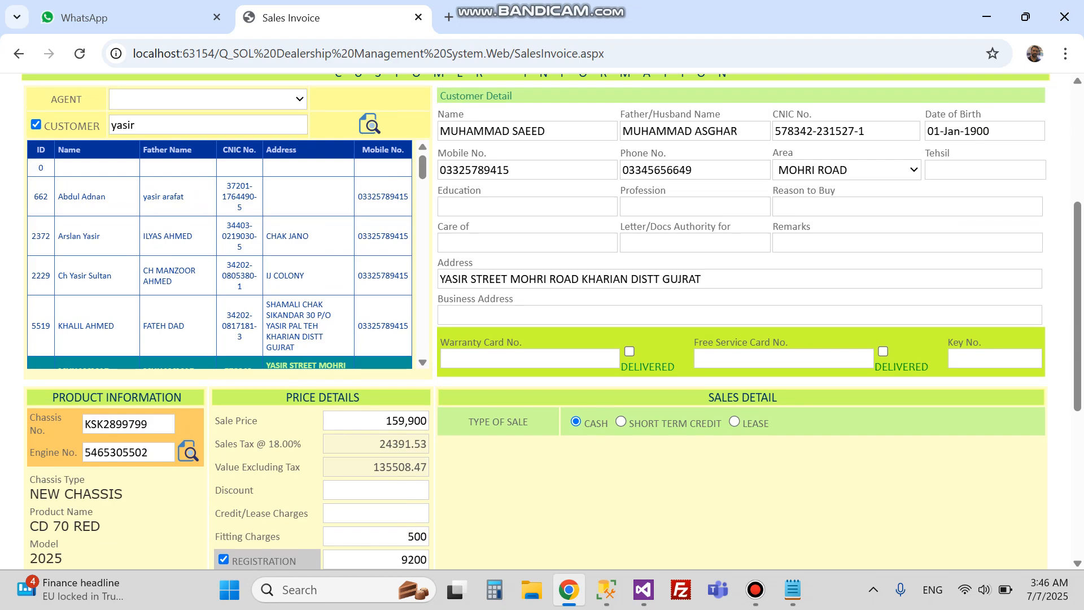
{"action": "scroll", "coordinate": [536, 322], "scroll_direction": "down", "scroll_amount": 6}
{"action": "key", "text": "Return"}
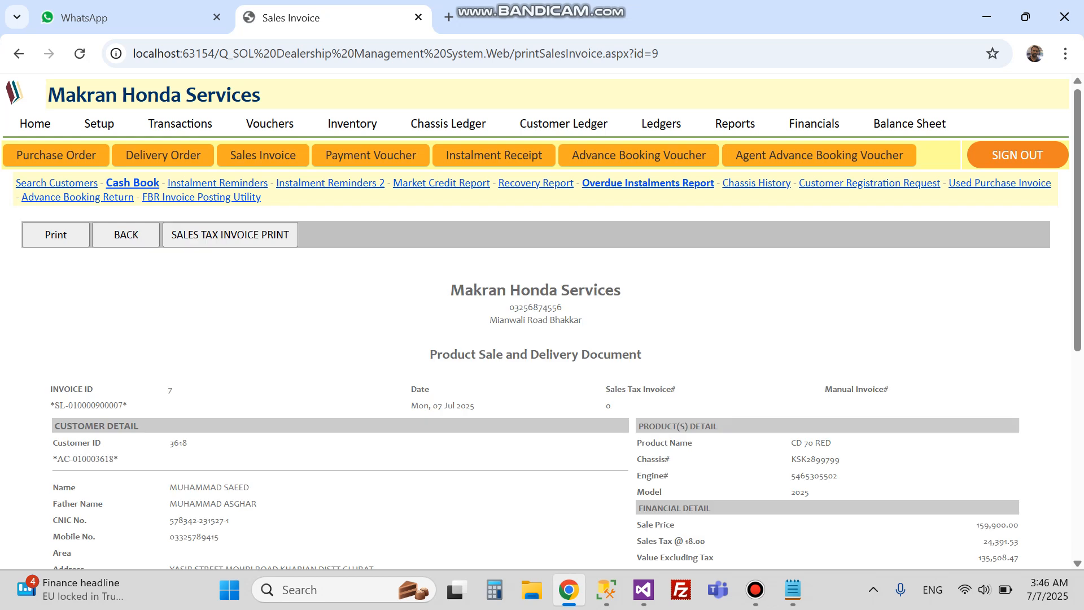
{"action": "triple_click", "coordinate": [452, 354]}
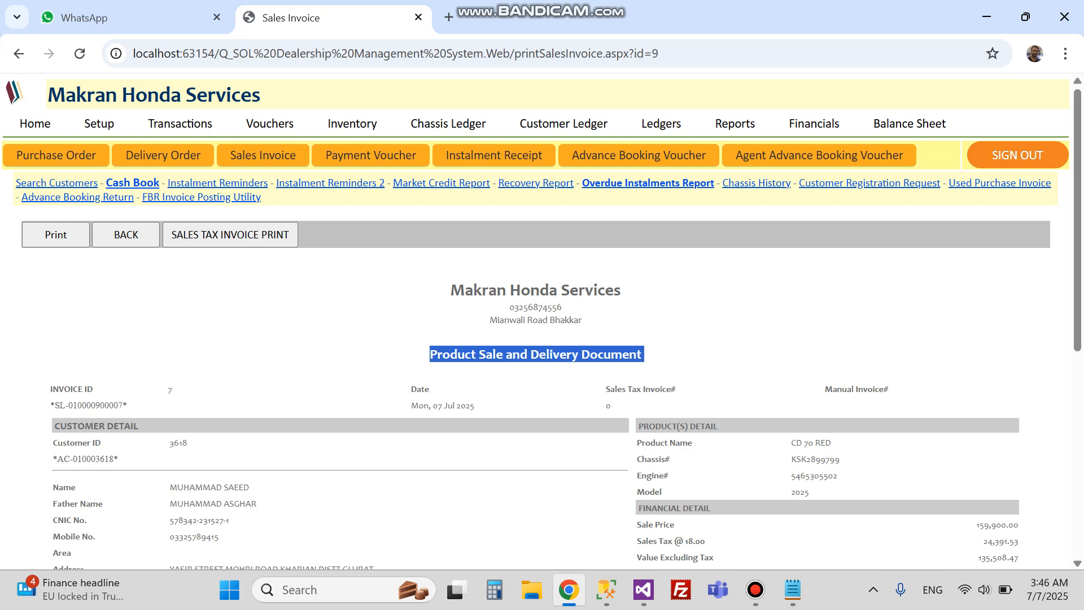
{"action": "scroll", "coordinate": [542, 325], "scroll_direction": "down", "scroll_amount": 5}
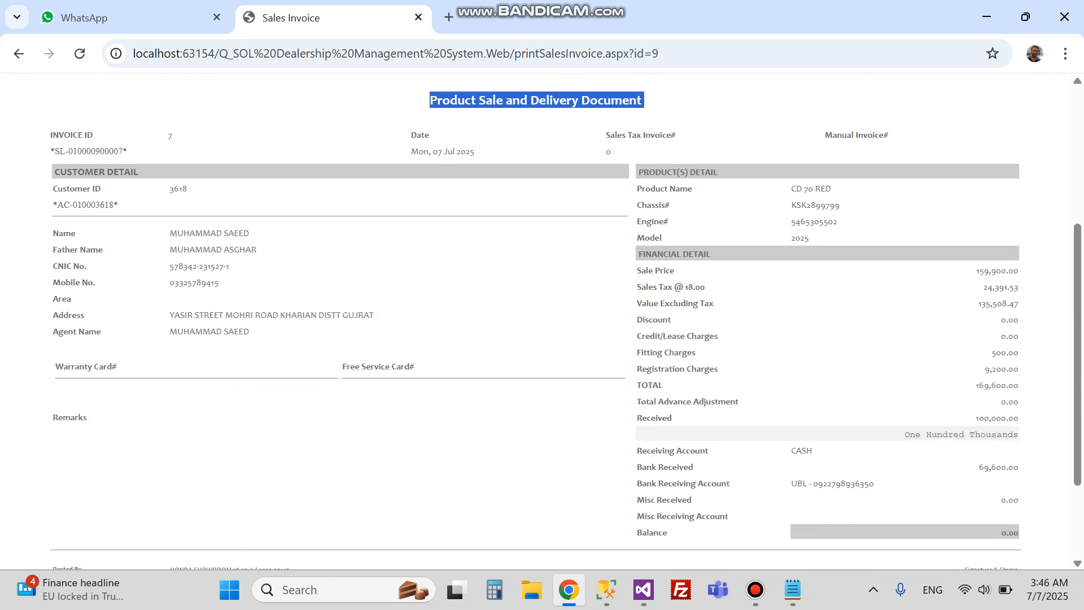
{"action": "scroll", "coordinate": [542, 324], "scroll_direction": "down", "scroll_amount": 2}
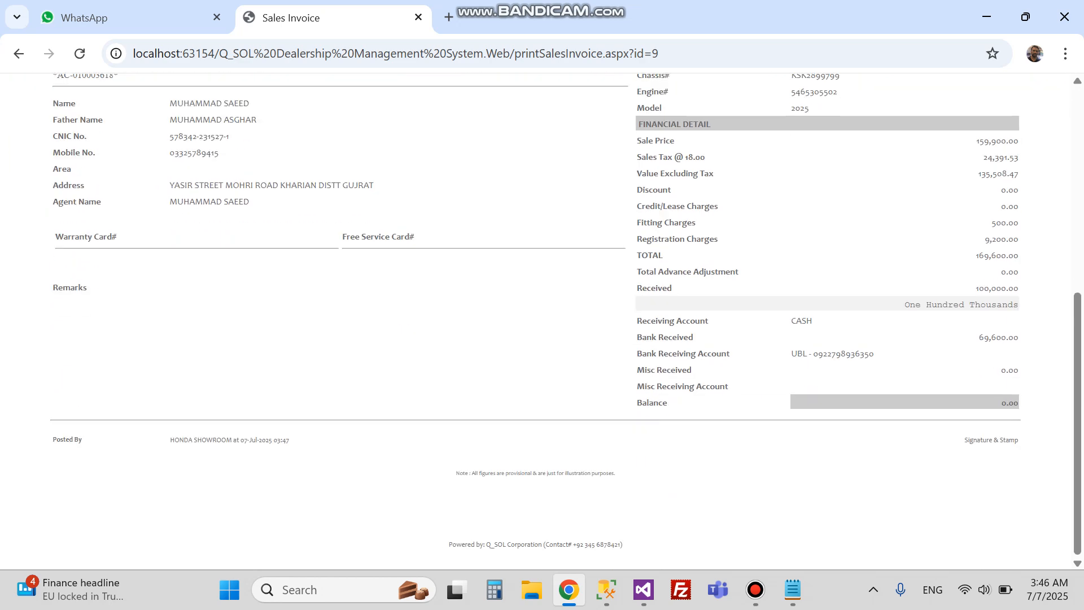
{"action": "scroll", "coordinate": [542, 325], "scroll_direction": "up", "scroll_amount": 6}
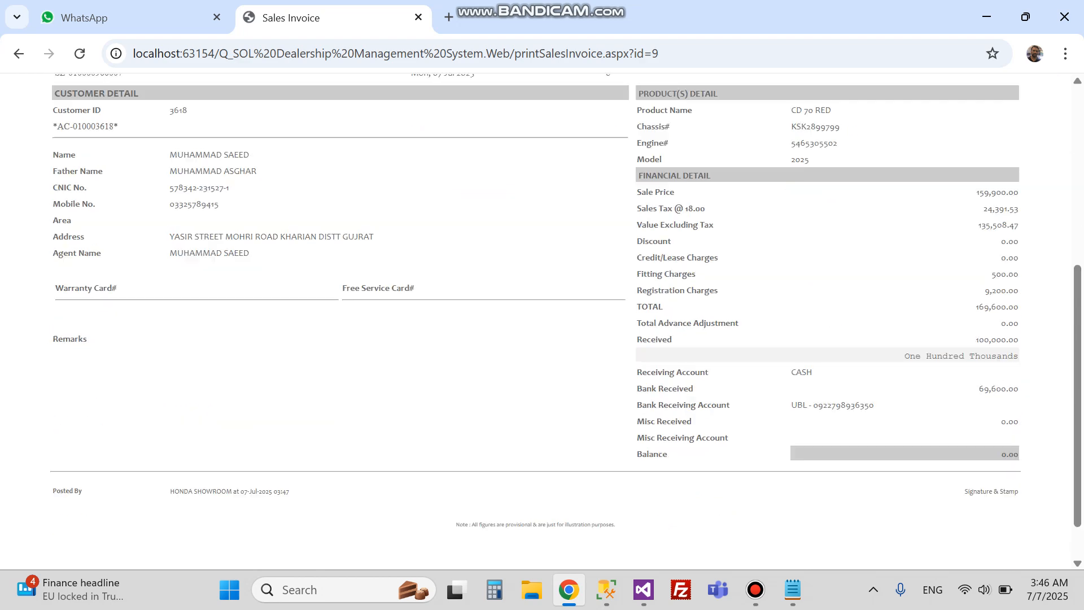
{"action": "scroll", "coordinate": [542, 325], "scroll_direction": "down", "scroll_amount": 5}
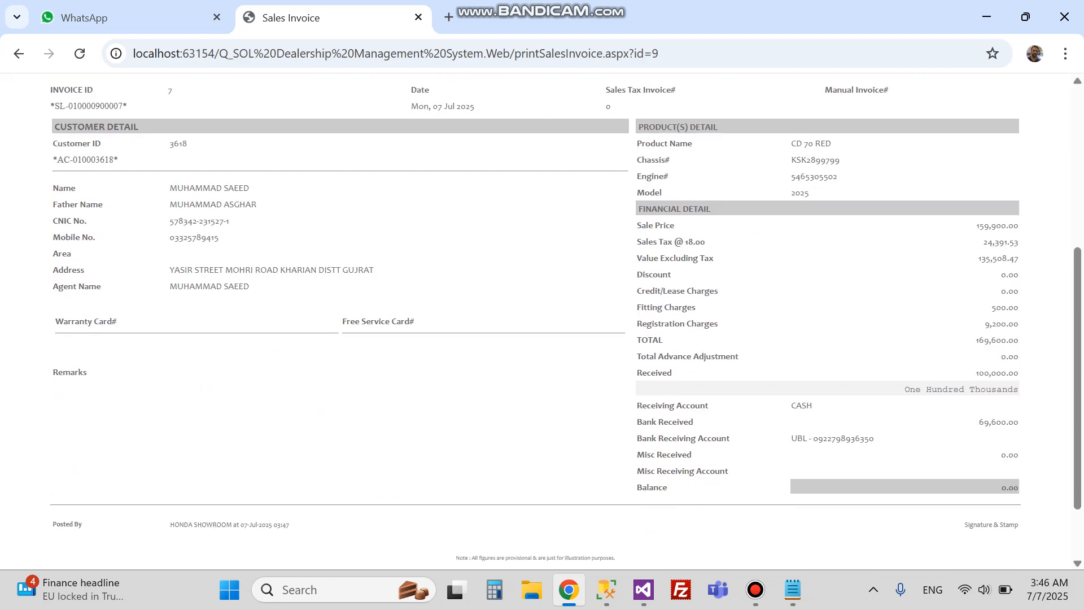
{"action": "scroll", "coordinate": [542, 324], "scroll_direction": "up", "scroll_amount": 3}
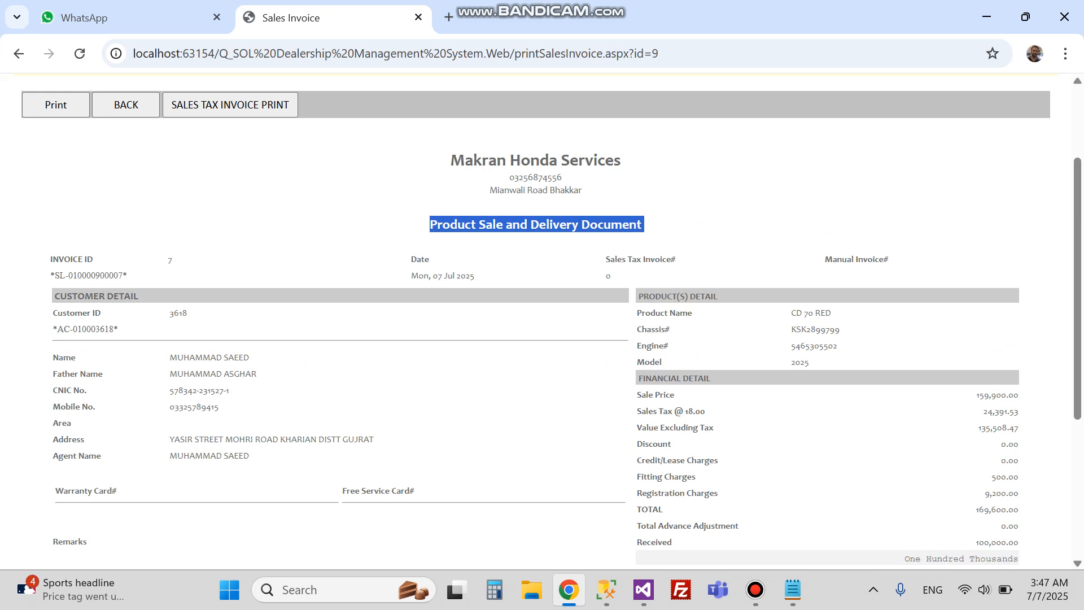
Step: Inspect the Makran Honda Services header and contact details on invoice 7's delivery document
{"action": "triple_click", "coordinate": [537, 160]}
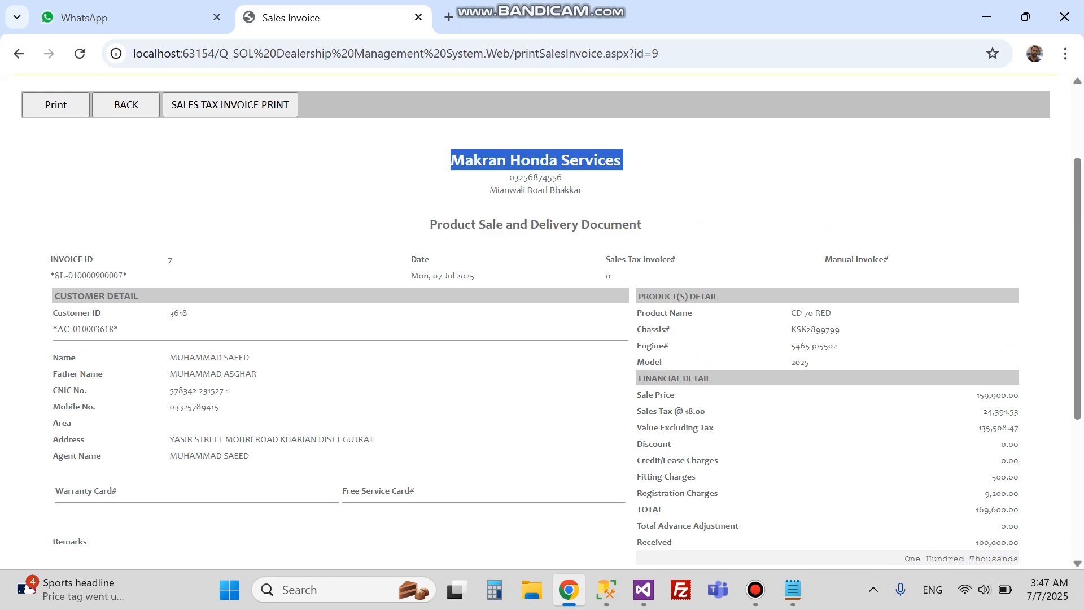
{"action": "double_click", "coordinate": [535, 177]}
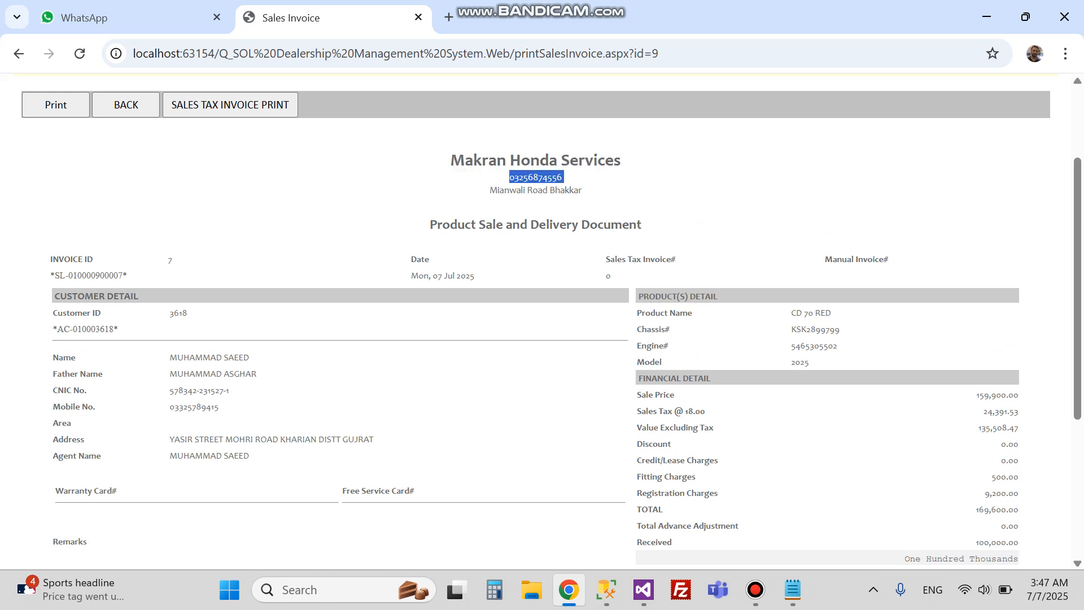
{"action": "triple_click", "coordinate": [470, 160]}
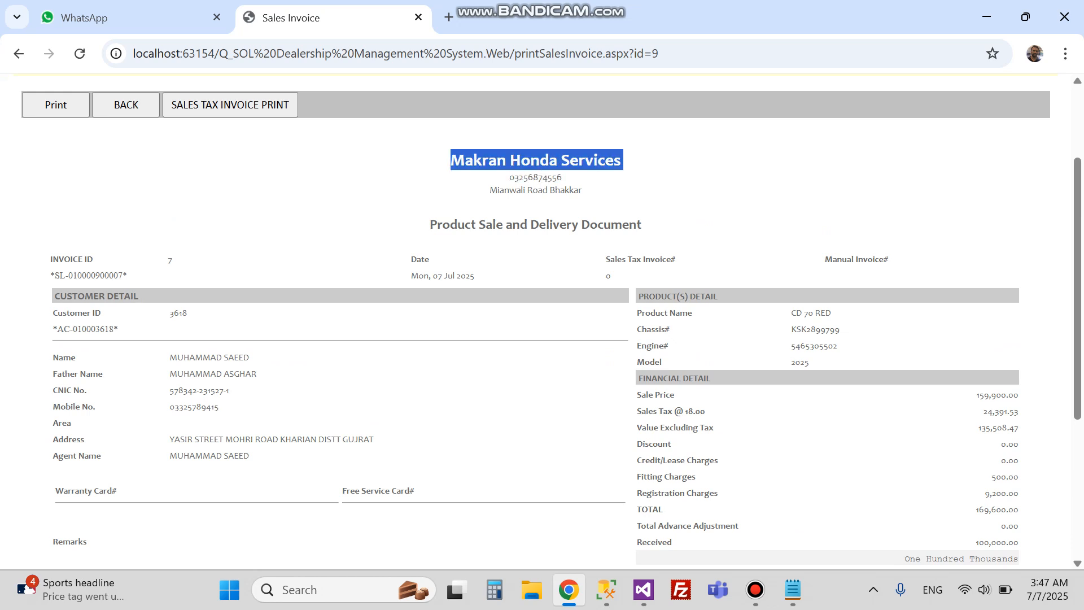
{"action": "left_click", "coordinate": [471, 161]}
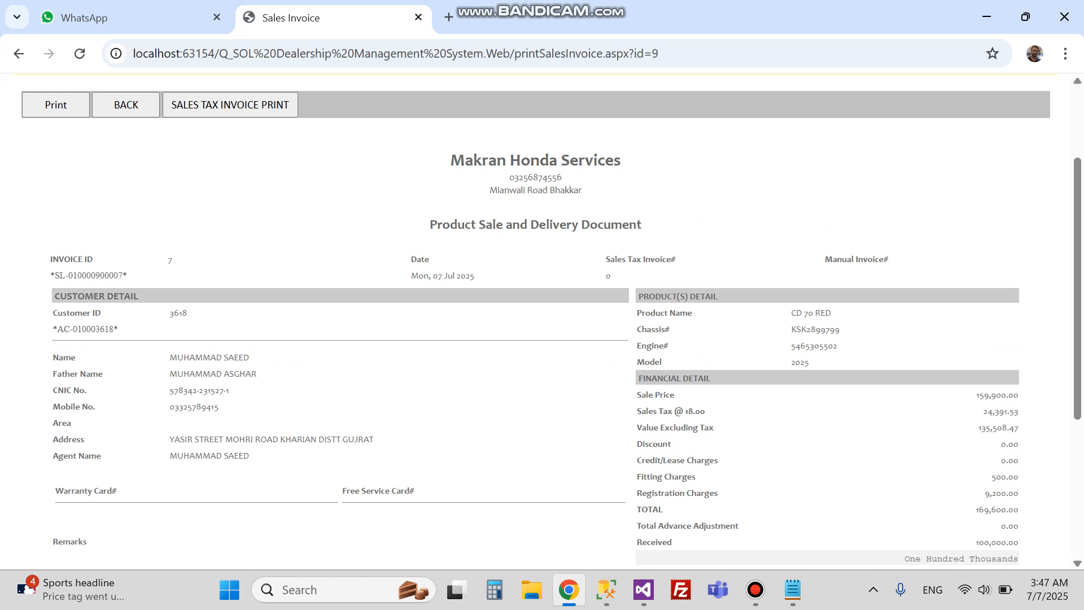
{"action": "double_click", "coordinate": [479, 160]}
{"action": "left_click", "coordinate": [535, 161]}
{"action": "double_click", "coordinate": [535, 160]}
{"action": "left_click", "coordinate": [535, 160]}
{"action": "scroll", "coordinate": [542, 321], "scroll_direction": "down", "scroll_amount": 5}
{"action": "scroll", "coordinate": [542, 322], "scroll_direction": "up", "scroll_amount": 7}
{"action": "scroll", "coordinate": [542, 322], "scroll_direction": "down", "scroll_amount": 1}
{"action": "scroll", "coordinate": [542, 322], "scroll_direction": "up", "scroll_amount": 6}
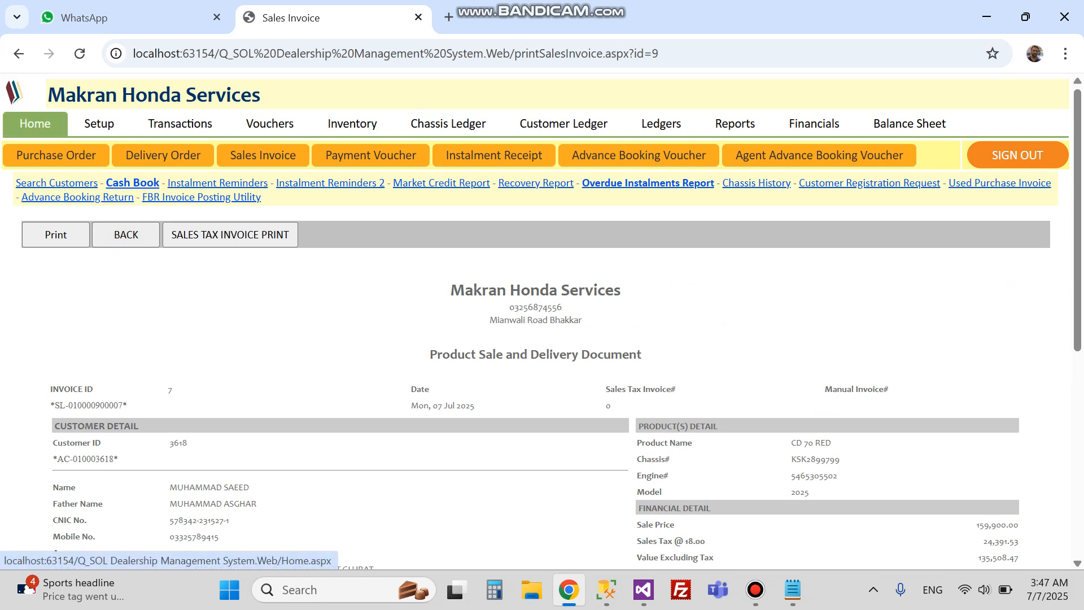
Step: Check the 100,000.00 cash receipt for the sale in the Cash Book
{"action": "left_click", "coordinate": [35, 123]}
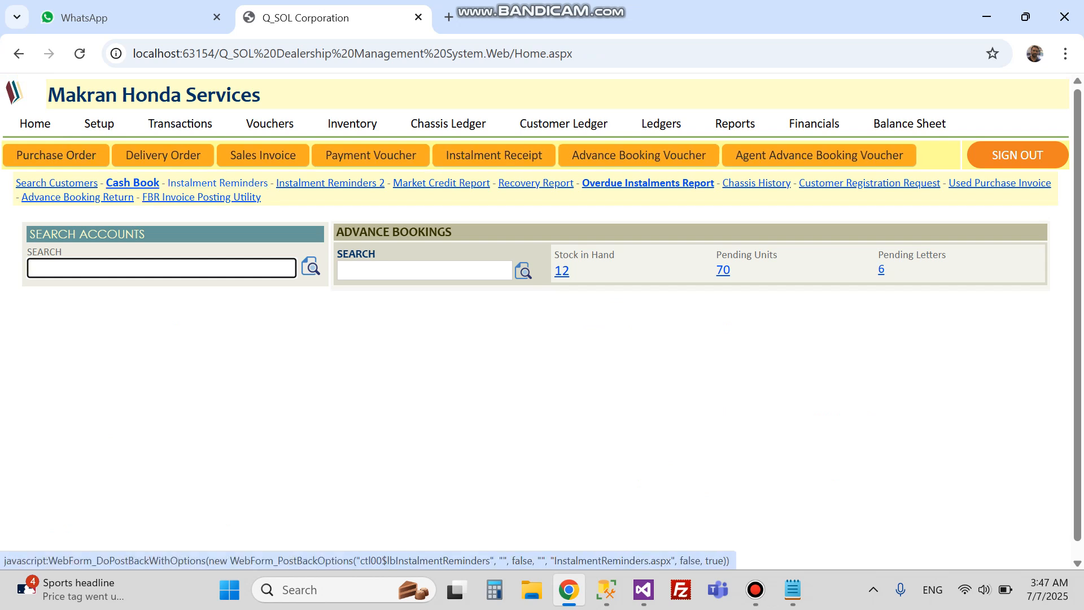
{"action": "left_click", "coordinate": [201, 197]}
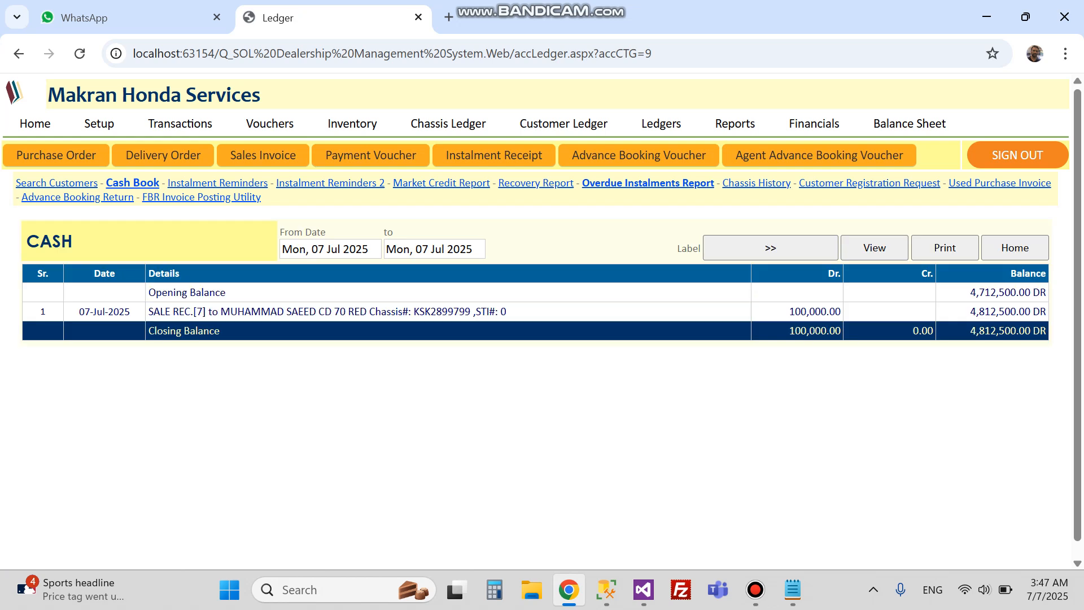
{"action": "double_click", "coordinate": [815, 311]}
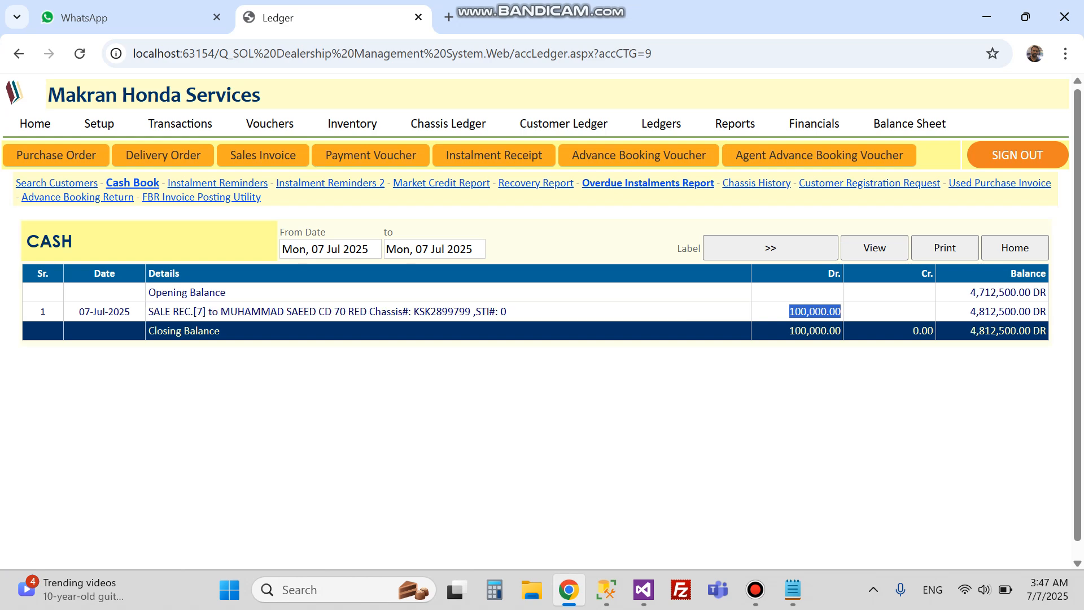
Step: View the UBL bank ledger's 69,600.00 entry, then start a new sales invoice
{"action": "left_click", "coordinate": [661, 123]}
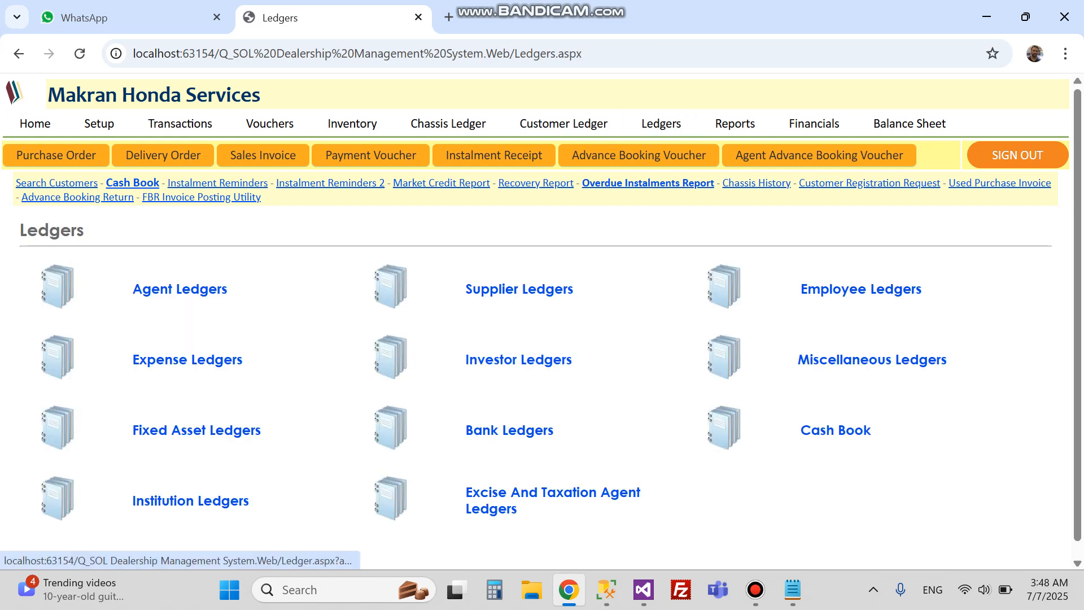
{"action": "left_click", "coordinate": [514, 431]}
{"action": "left_click", "coordinate": [568, 250]}
{"action": "left_click", "coordinate": [480, 337]}
{"action": "left_click", "coordinate": [875, 249]}
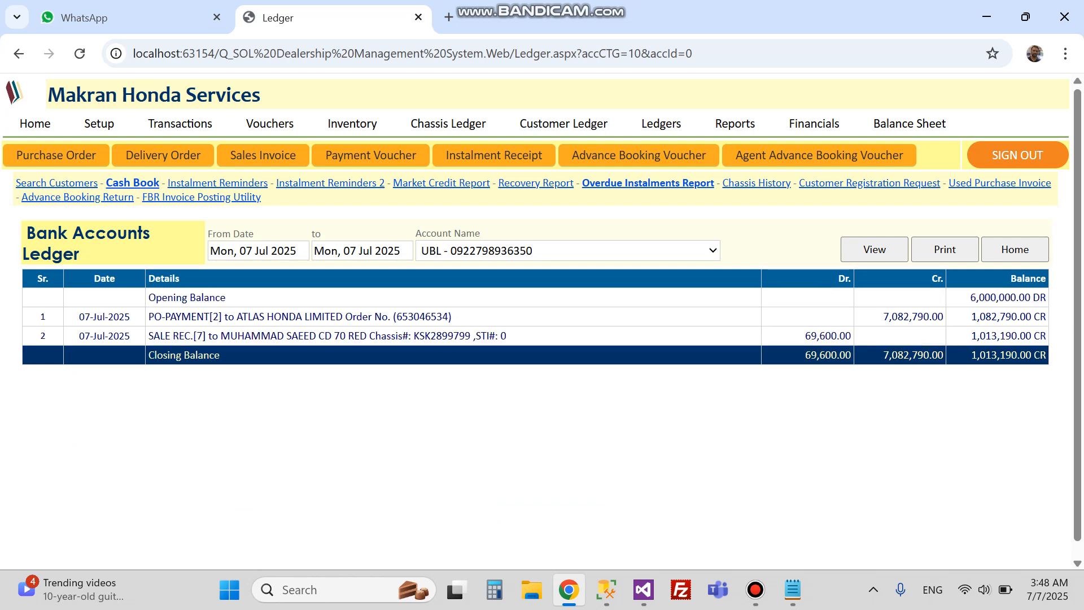
{"action": "left_click", "coordinate": [262, 155]}
{"action": "scroll", "coordinate": [263, 155], "scroll_direction": "down", "scroll_amount": 1}
Step: Try the lease option, then settle on short term credit as the sale type
{"action": "scroll", "coordinate": [542, 322], "scroll_direction": "down", "scroll_amount": 5}
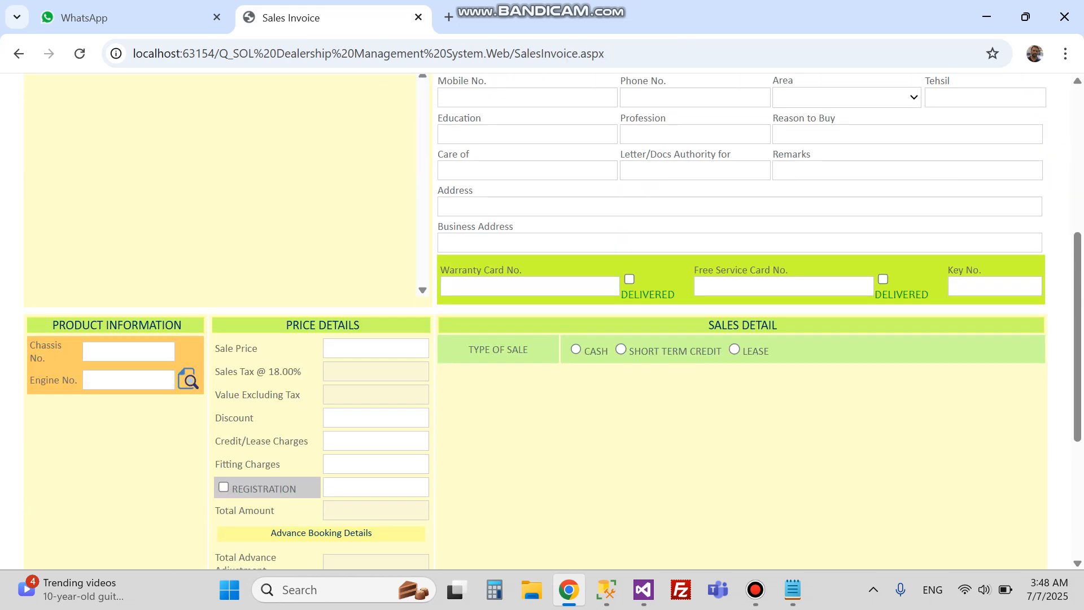
{"action": "left_click", "coordinate": [621, 349]}
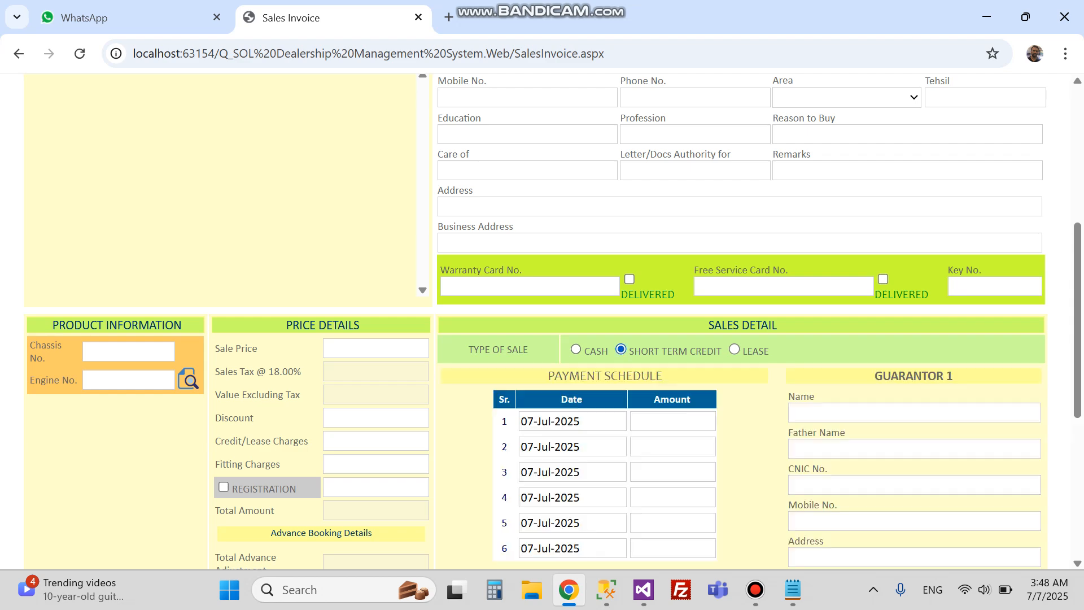
{"action": "left_click", "coordinate": [734, 349]}
{"action": "scroll", "coordinate": [734, 349], "scroll_direction": "down", "scroll_amount": 3}
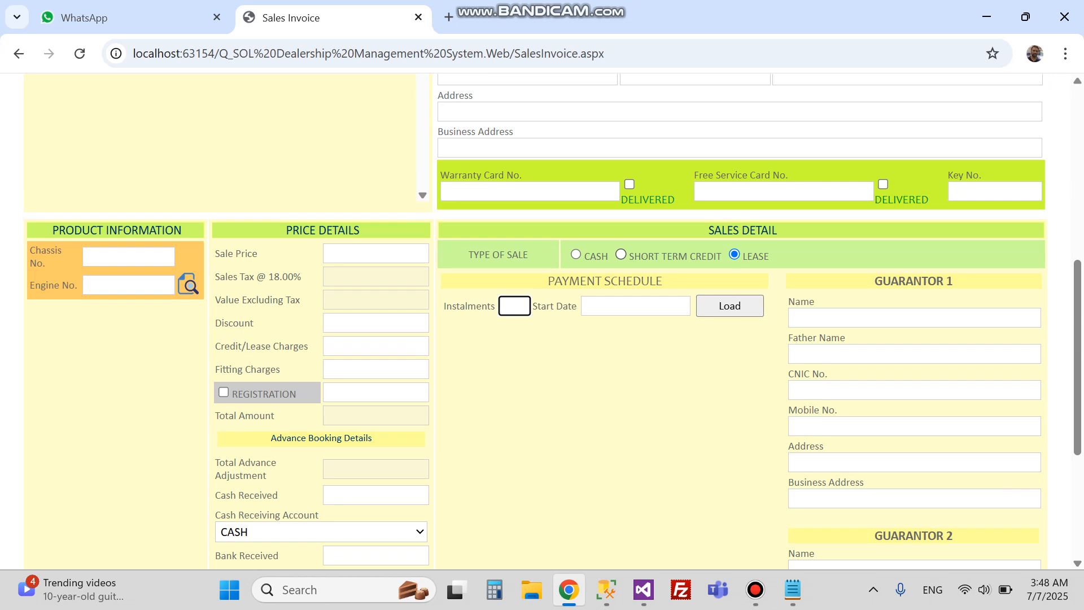
{"action": "left_click", "coordinate": [620, 254]}
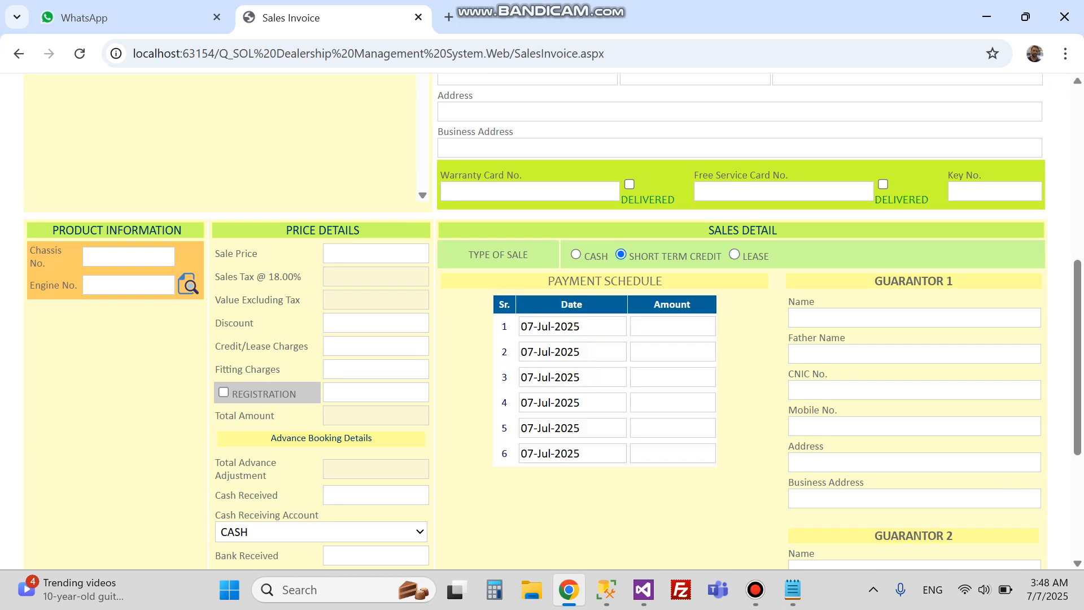
Step: Date the first instalment Wed, 16 Jul 2025
{"action": "left_click", "coordinate": [572, 327]}
{"action": "left_click", "coordinate": [572, 351]}
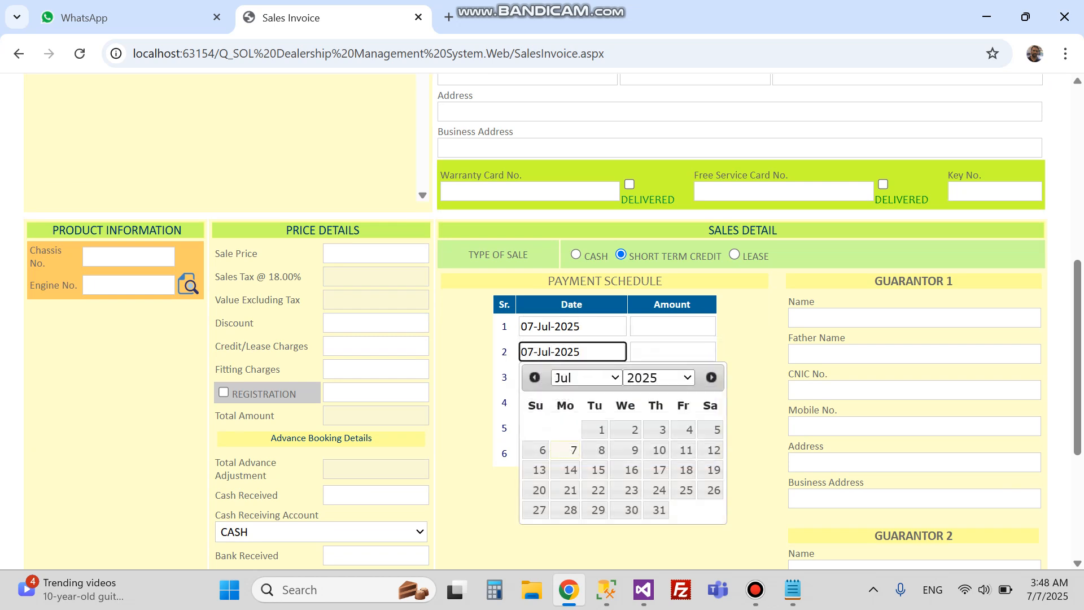
{"action": "key", "text": "Escape"}
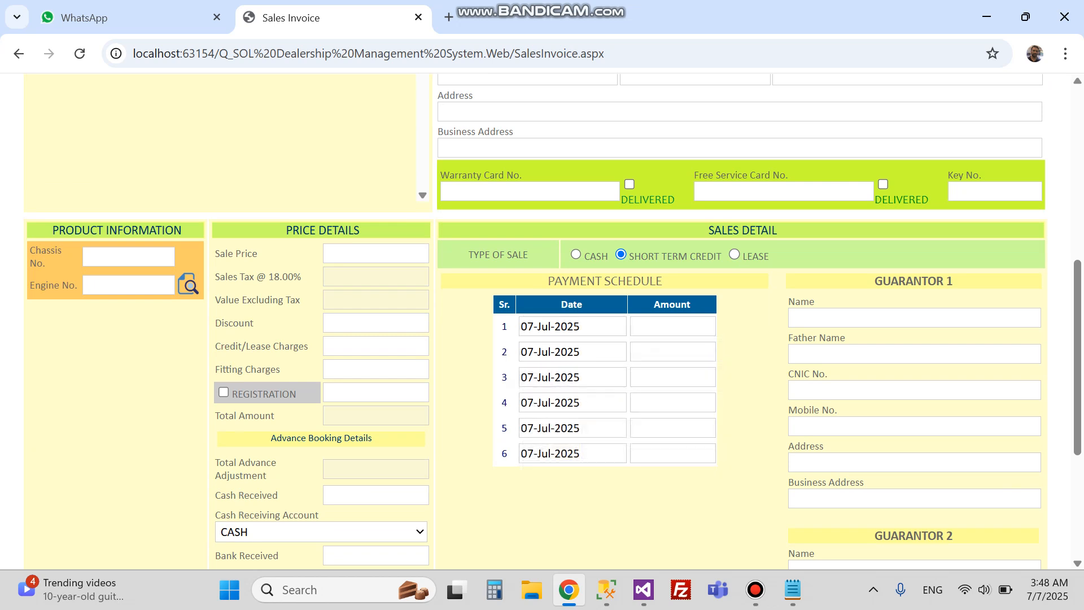
{"action": "key", "text": "Tab"}
{"action": "key", "text": "shift+Tab"}
{"action": "key", "text": "shift+Tab"}
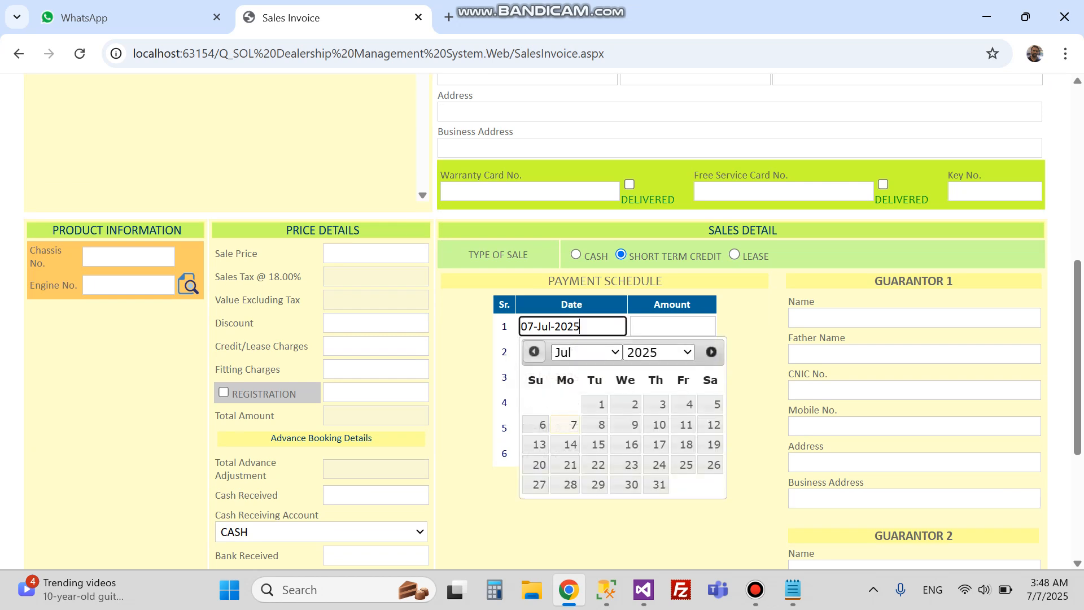
{"action": "key", "text": "Escape"}
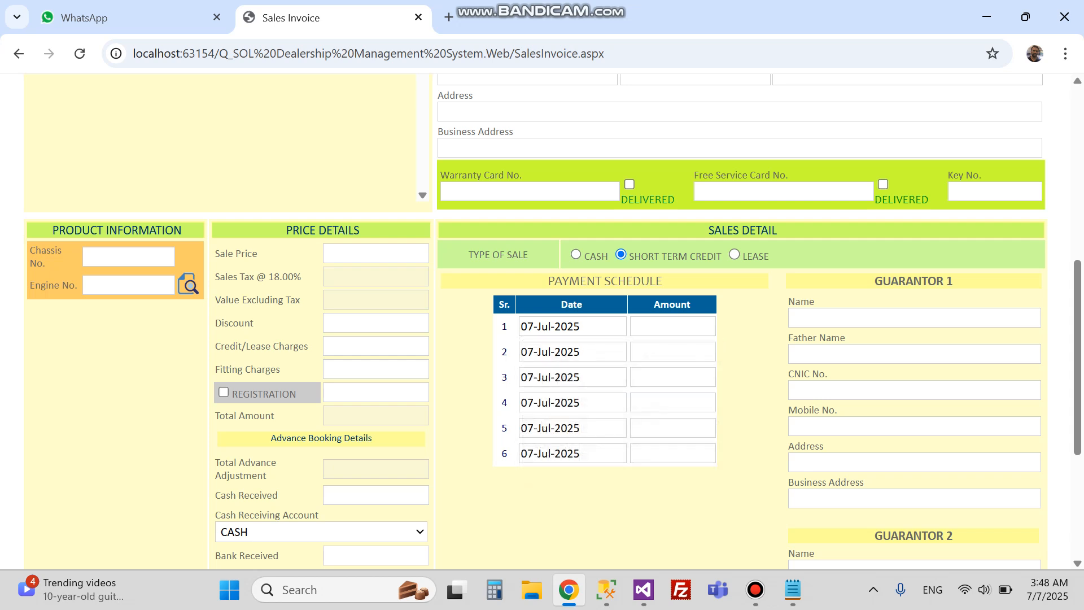
{"action": "left_click", "coordinate": [571, 326]}
{"action": "left_click", "coordinate": [627, 444]}
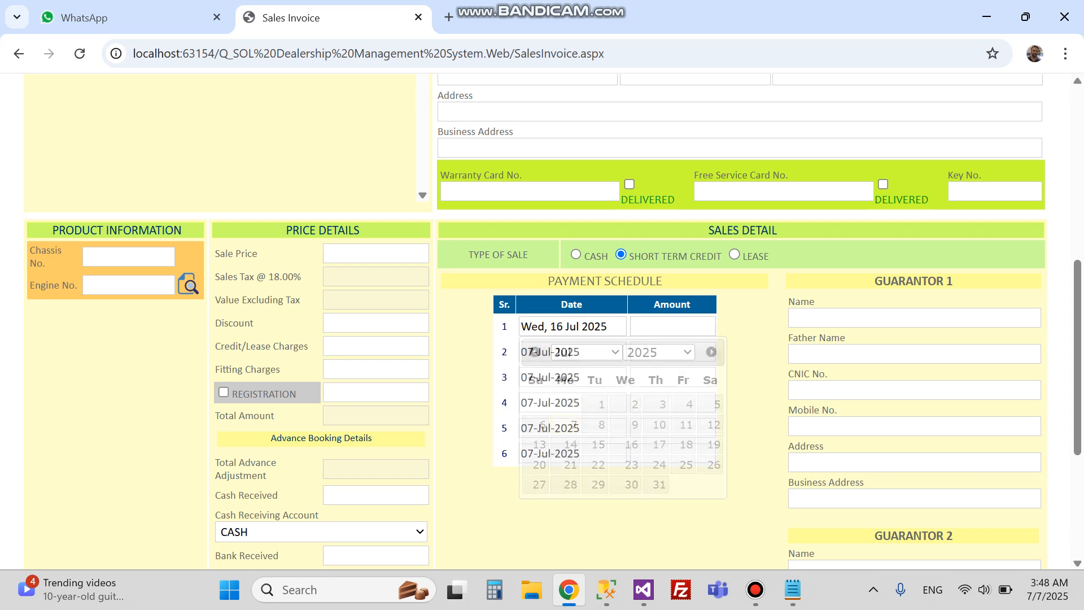
{"action": "left_click", "coordinate": [672, 326]}
{"action": "left_click", "coordinate": [580, 351]}
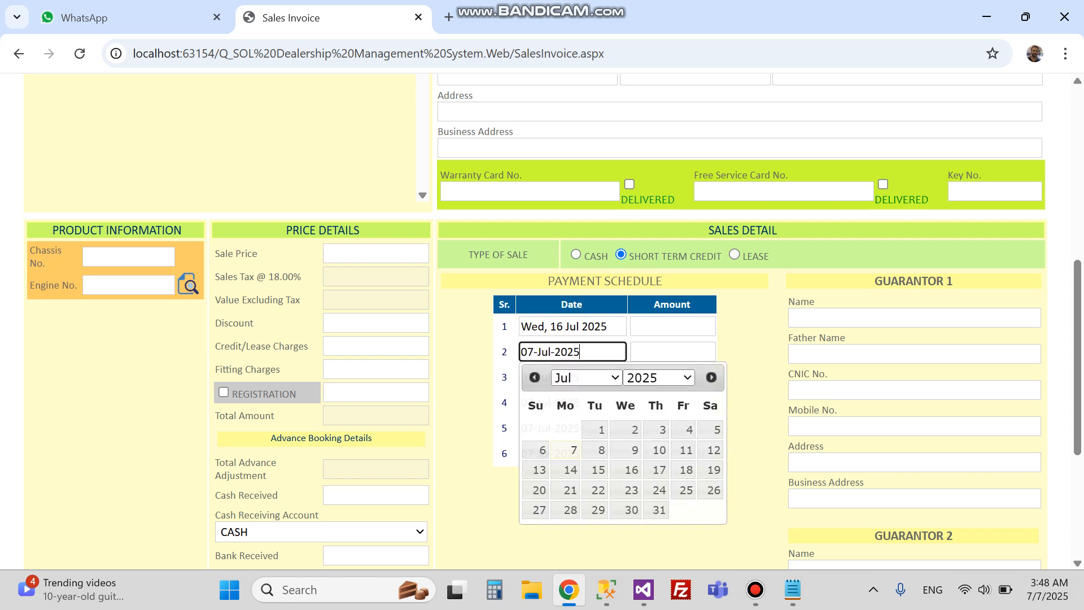
{"action": "left_click", "coordinate": [672, 351]}
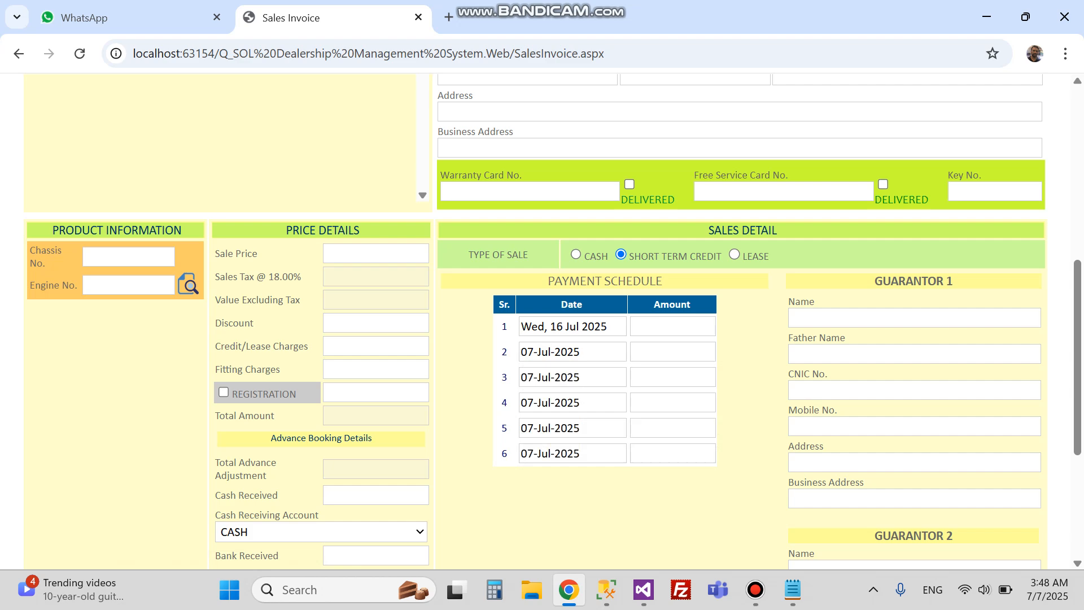
Step: Switch the sale type to lease and look over the guarantor section
{"action": "left_click", "coordinate": [734, 254]}
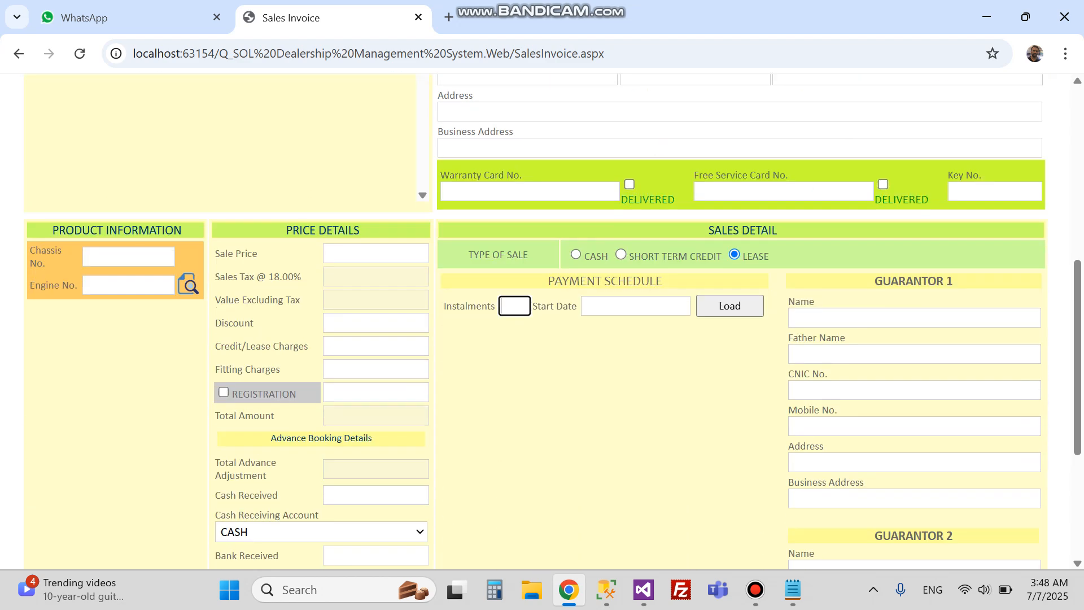
{"action": "left_click", "coordinate": [915, 317]}
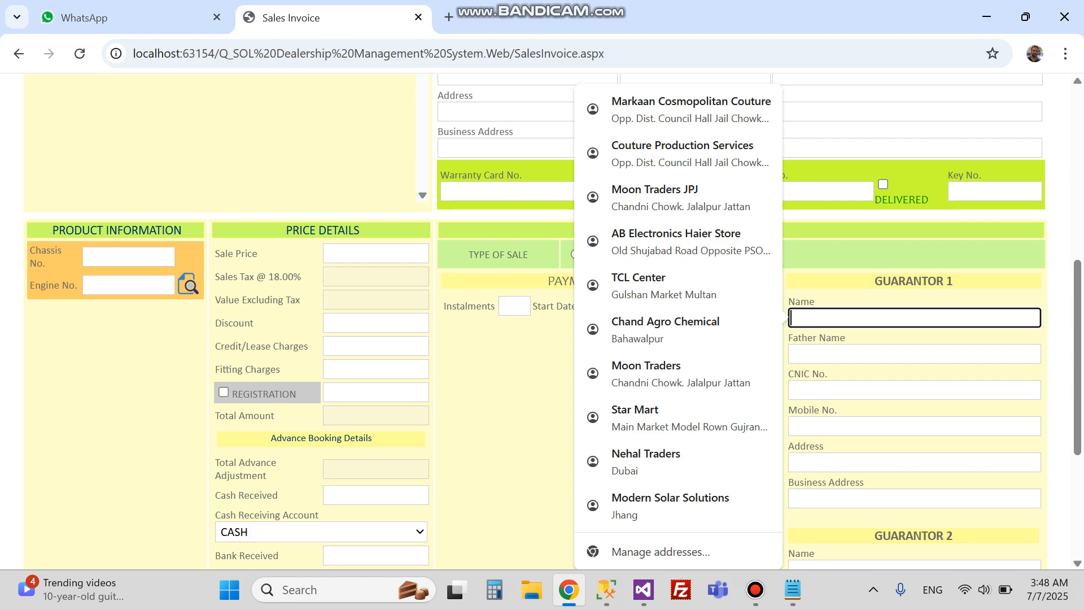
{"action": "scroll", "coordinate": [542, 317], "scroll_direction": "down", "scroll_amount": 4}
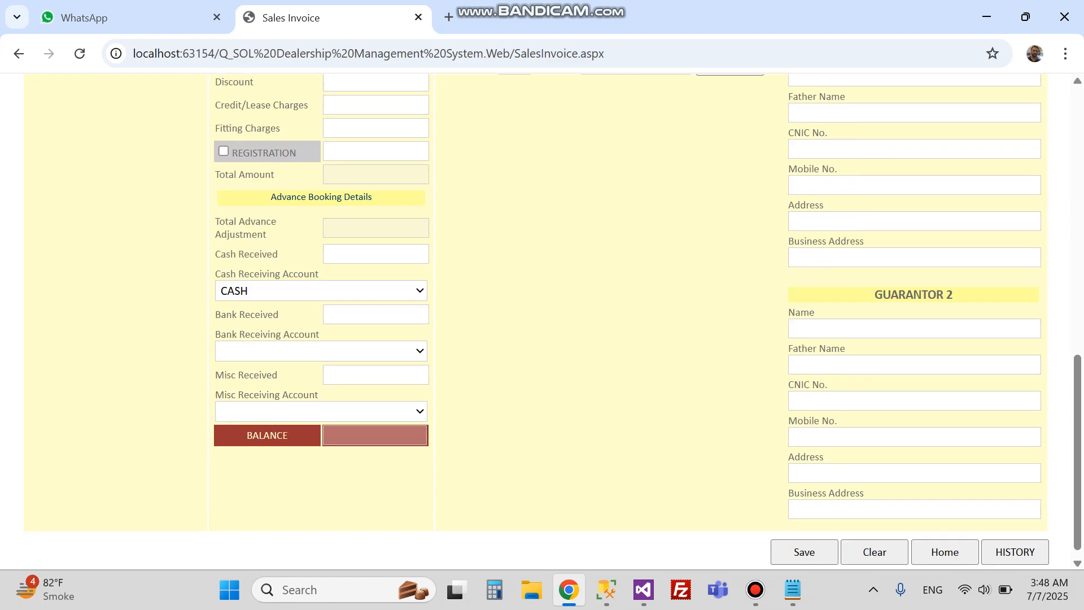
{"action": "scroll", "coordinate": [542, 316], "scroll_direction": "up", "scroll_amount": 6}
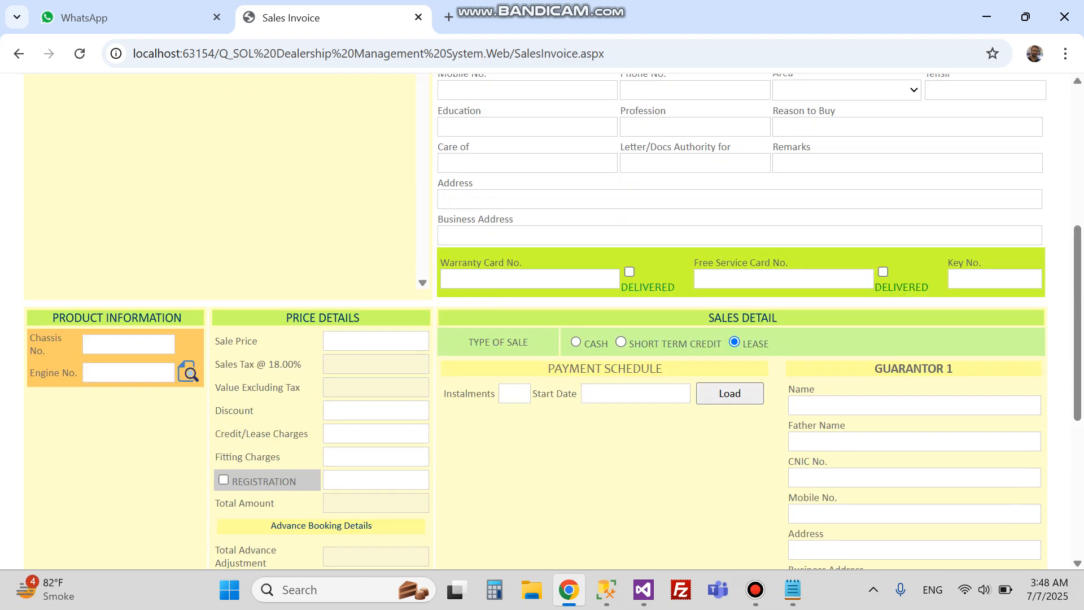
Step: Set the lease to 12 instalments starting Wed, 9 Jul 2025
{"action": "left_click", "coordinate": [514, 393]}
{"action": "type", "text": "21"}
{"action": "left_click", "coordinate": [635, 393]}
{"action": "left_click", "coordinate": [688, 491]}
{"action": "scroll", "coordinate": [542, 316], "scroll_direction": "down", "scroll_amount": 4}
{"action": "key", "text": "shift+Tab"}
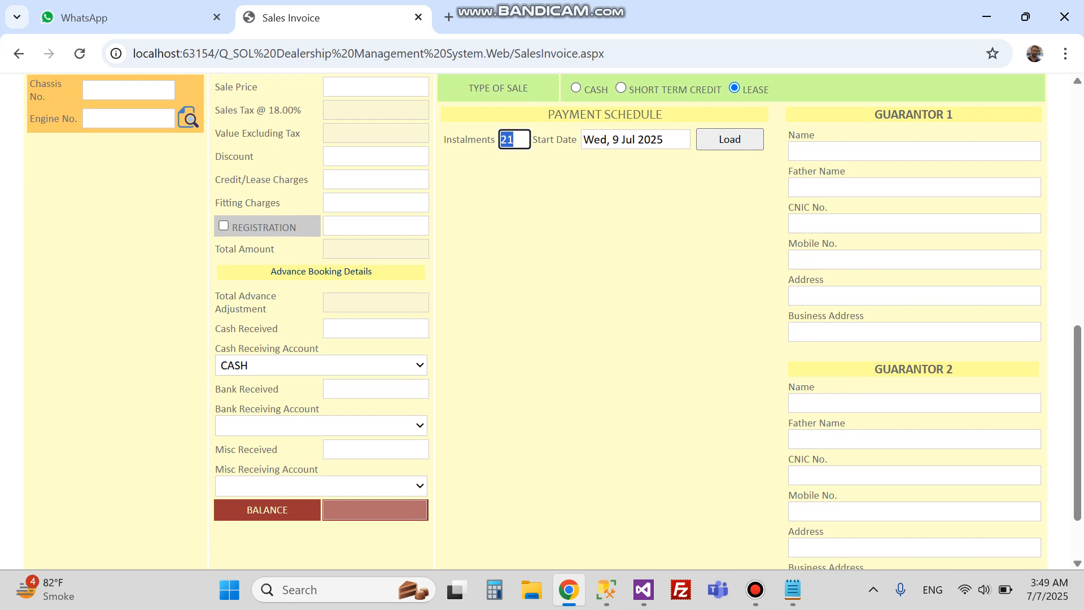
{"action": "type", "text": "12"}
{"action": "scroll", "coordinate": [542, 316], "scroll_direction": "up", "scroll_amount": 4}
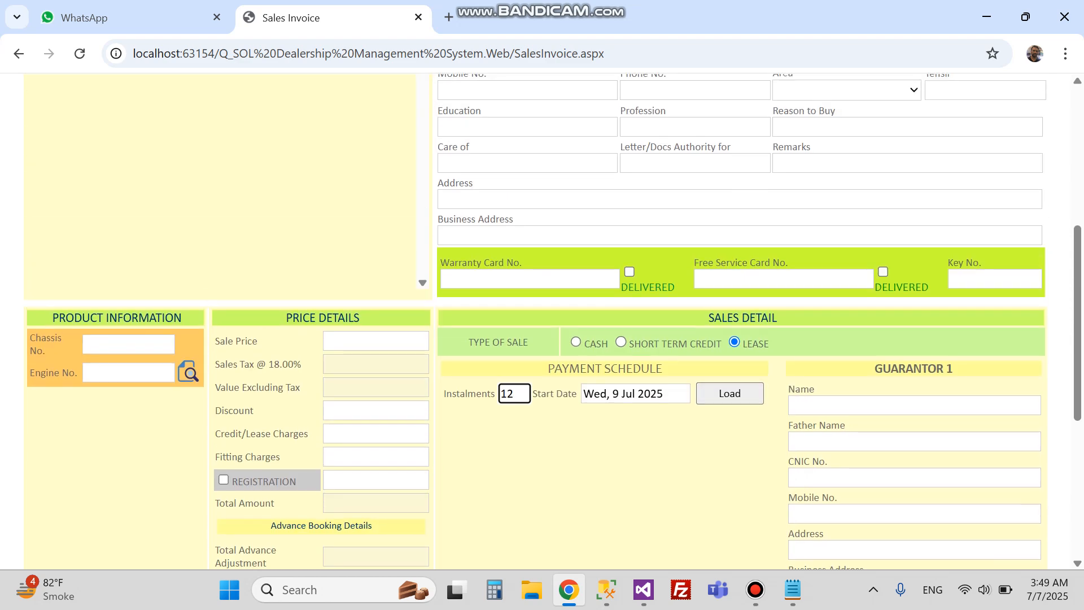
{"action": "scroll", "coordinate": [542, 317], "scroll_direction": "up", "scroll_amount": 5}
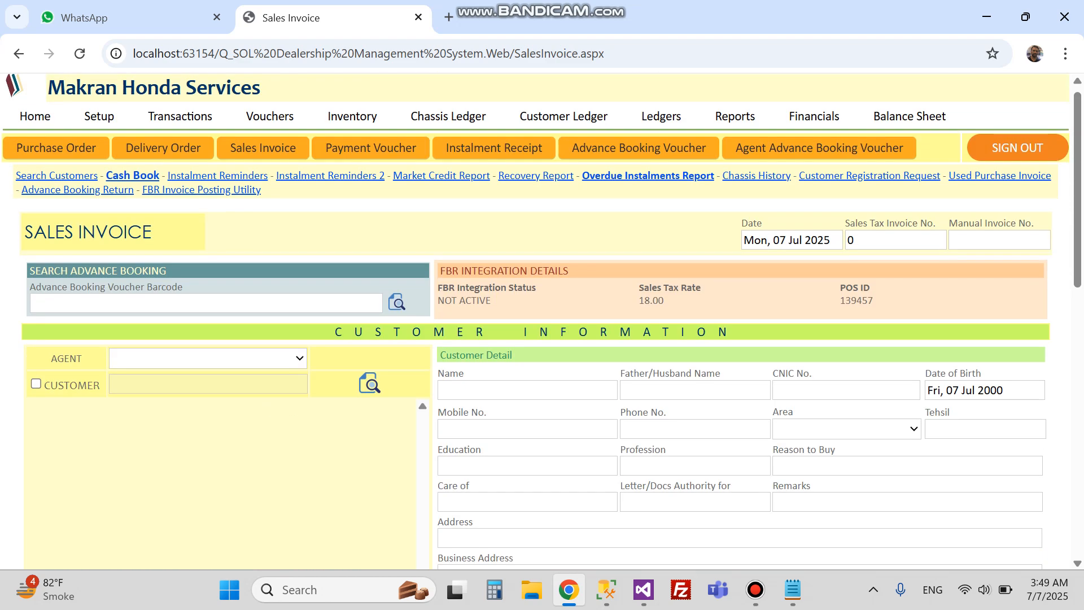